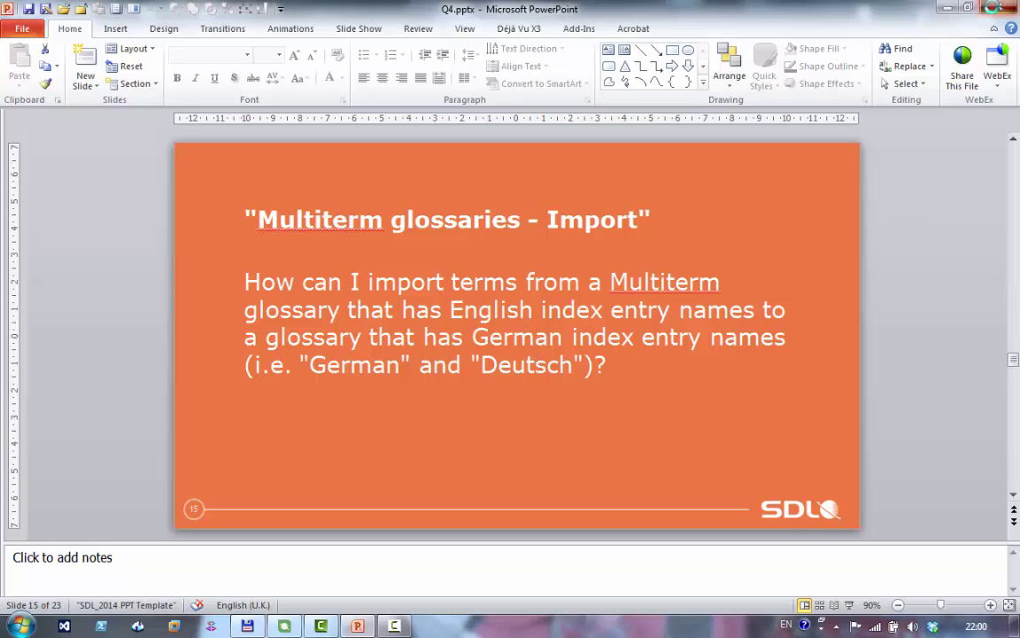
Step: Close the Q4.pptx presentation, saving its changes
{"action": "left_click", "coordinate": [997, 8]}
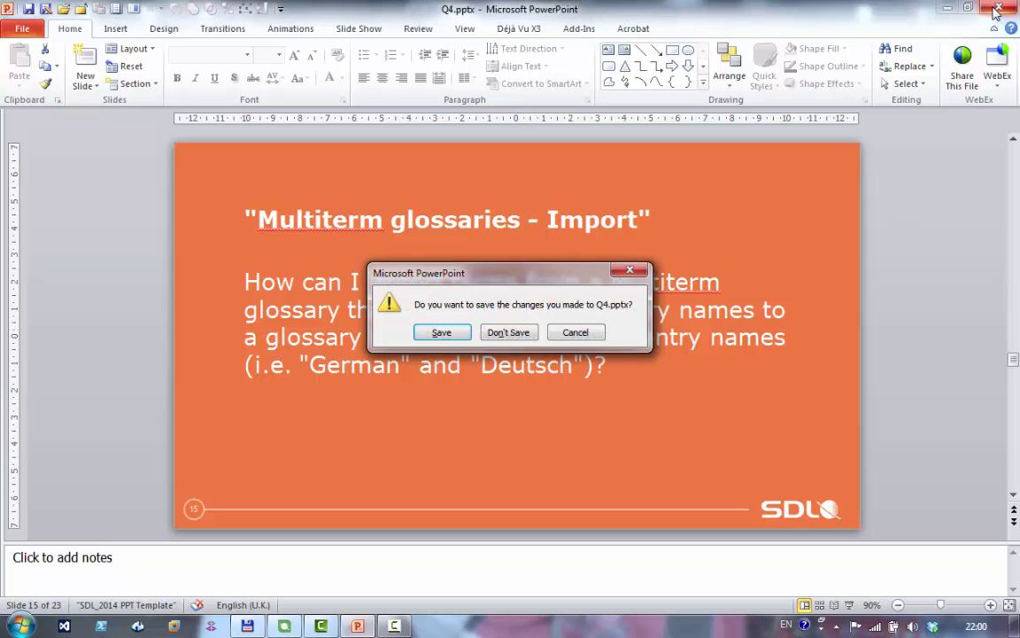
{"action": "left_click", "coordinate": [441, 332]}
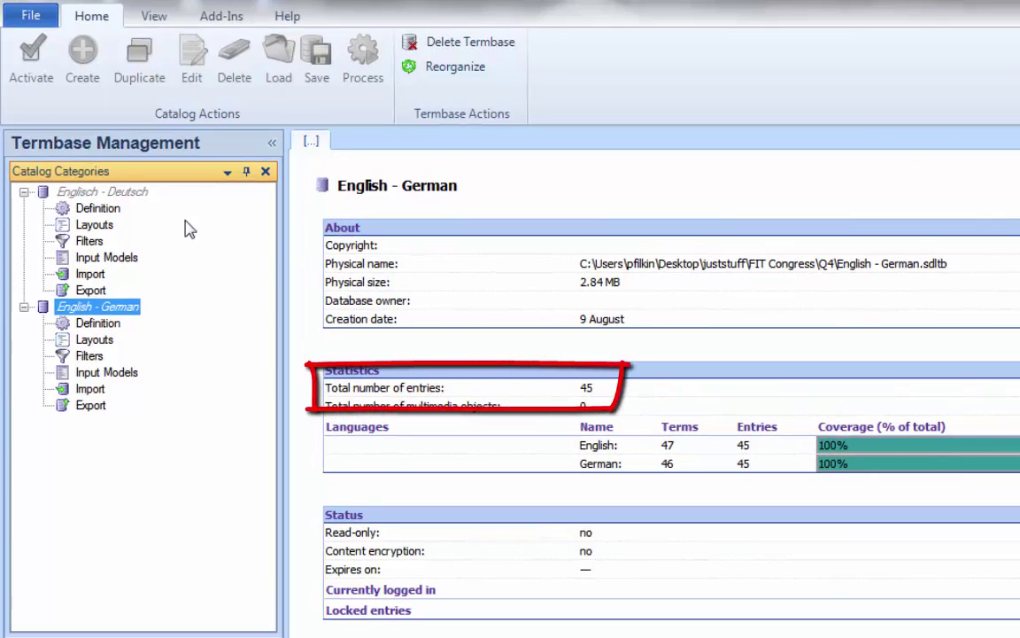
Step: In SDL MultiTerm, compare the overview statistics and language names of the Englisch - Deutsch and English - German termbases
{"action": "left_click", "coordinate": [134, 193]}
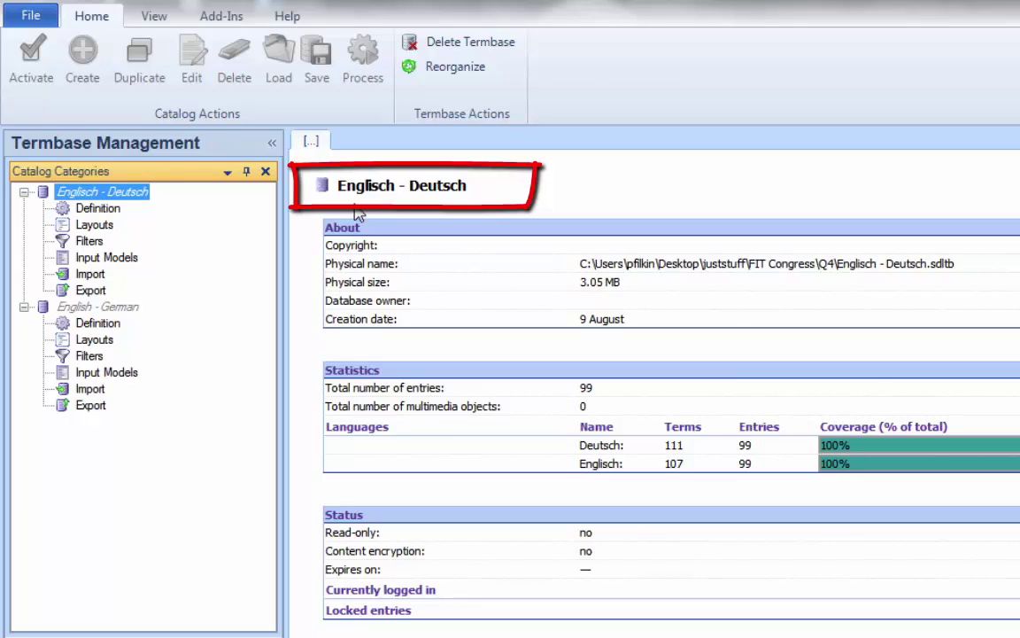
{"action": "left_click", "coordinate": [124, 310]}
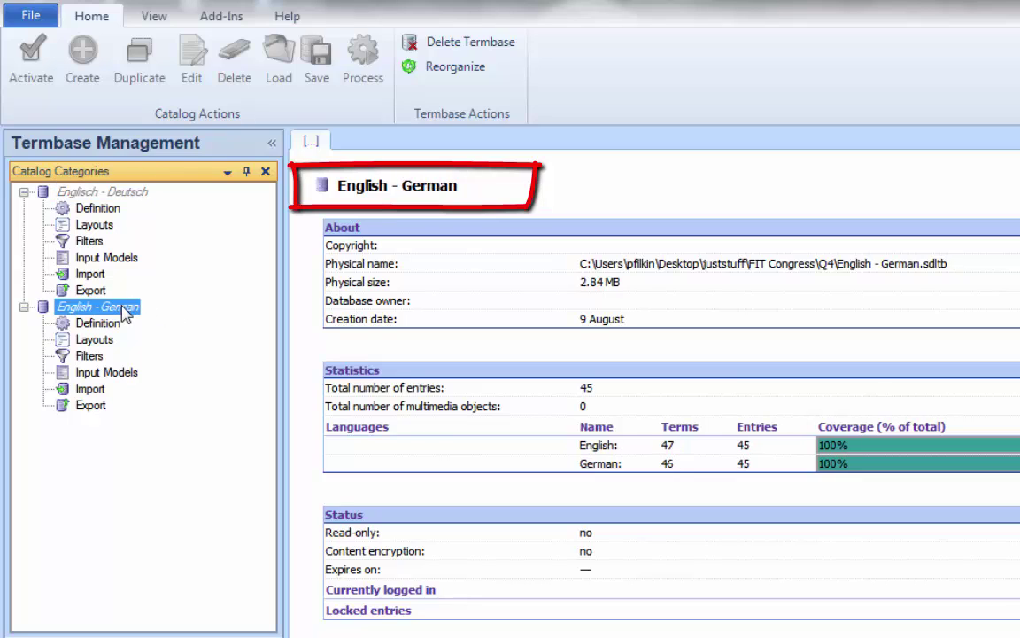
{"action": "left_click", "coordinate": [122, 195]}
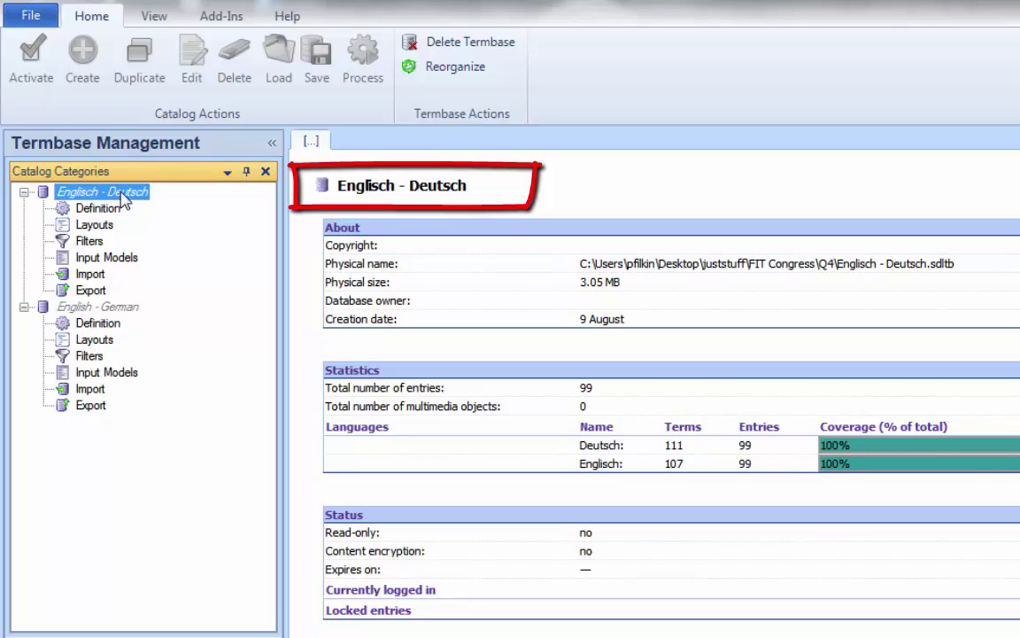
{"action": "left_click", "coordinate": [129, 308]}
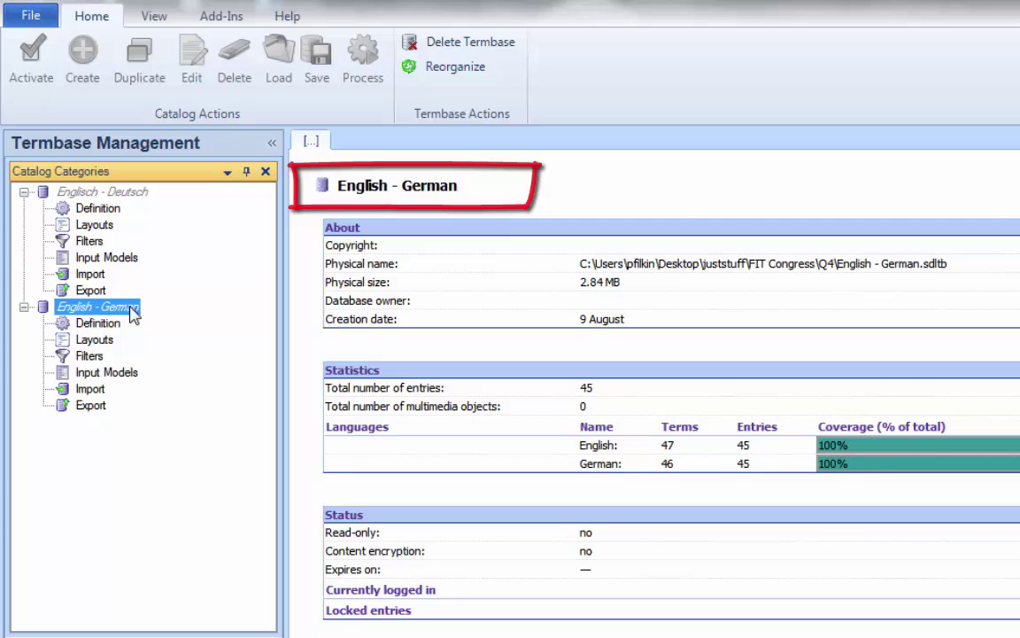
{"action": "left_click", "coordinate": [92, 407]}
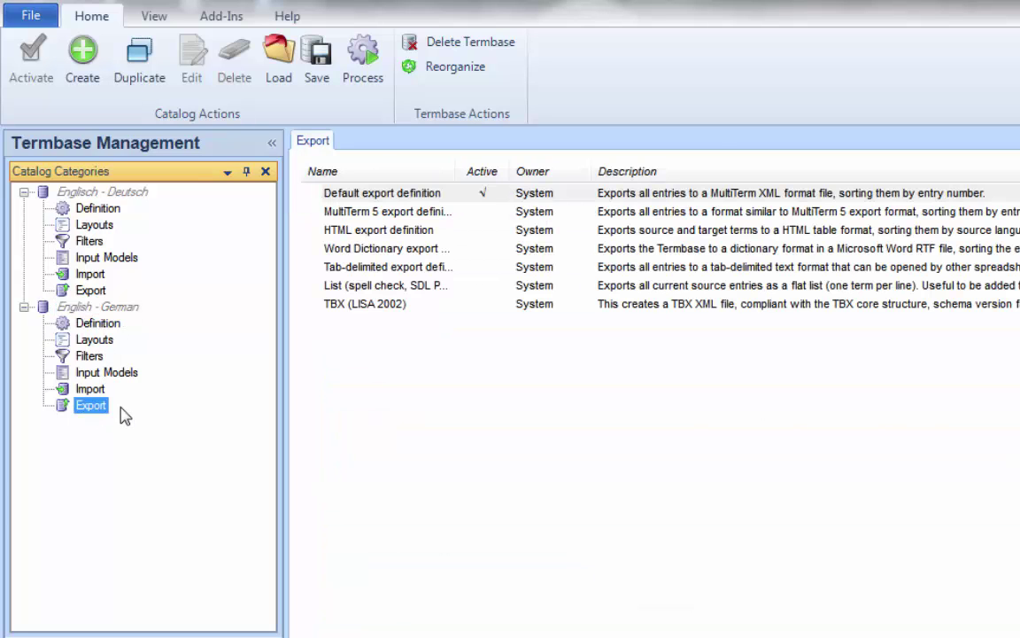
Step: Browse several entries of the Englisch - Deutsch termbase, including China, to examine their index field names
{"action": "left_click", "coordinate": [71, 619]}
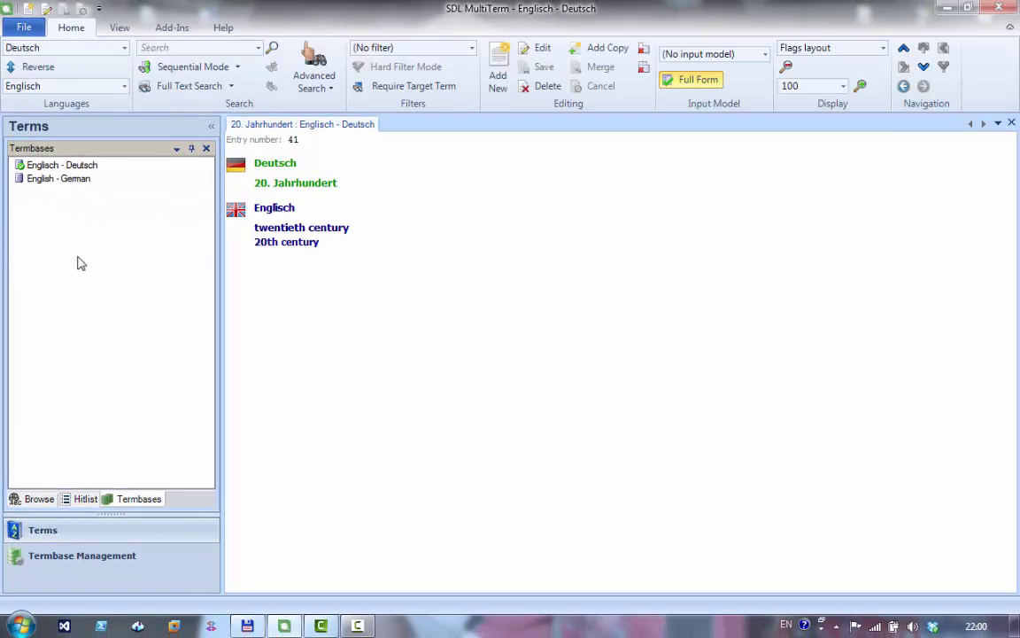
{"action": "left_click", "coordinate": [39, 498]}
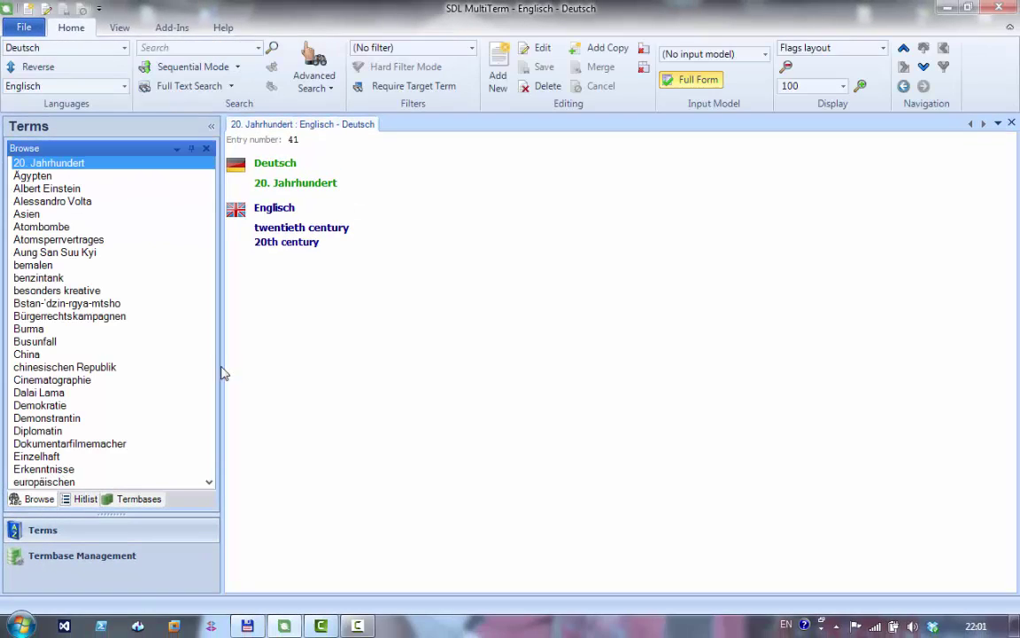
{"action": "left_click", "coordinate": [45, 214]}
{"action": "left_click", "coordinate": [39, 265]}
{"action": "left_click", "coordinate": [51, 303]}
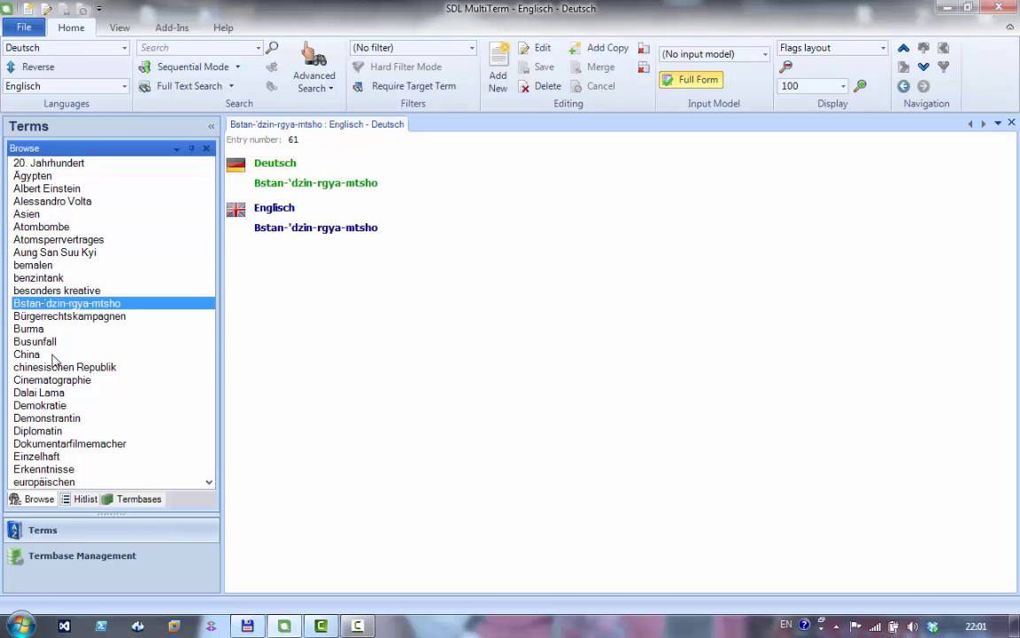
{"action": "left_click", "coordinate": [55, 356]}
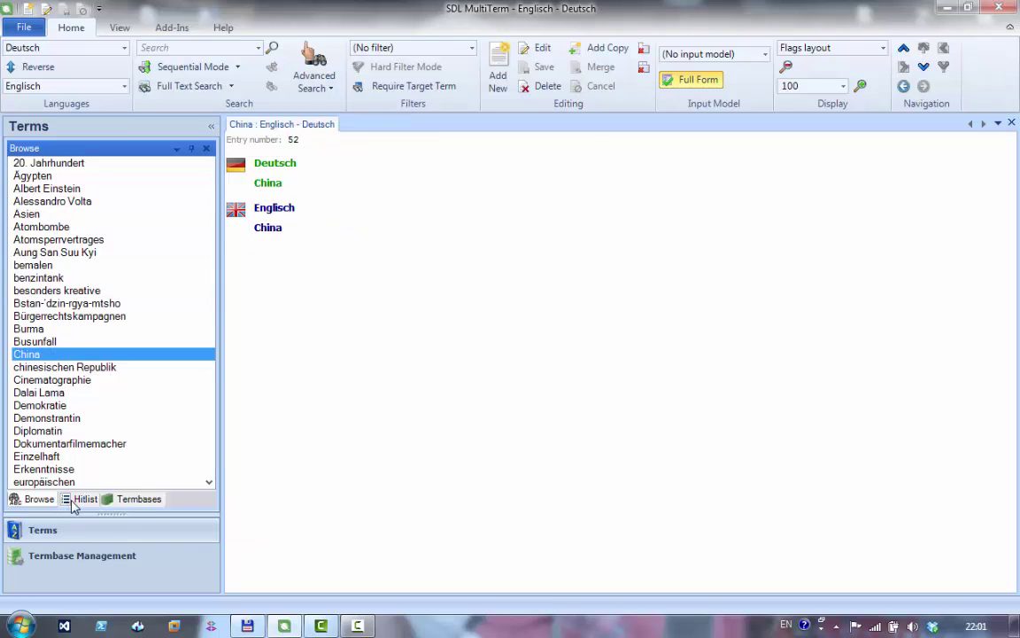
Step: Switch to the English - German termbase and browse several entries, including neue Gebiete, to examine their index field names
{"action": "left_click", "coordinate": [139, 500]}
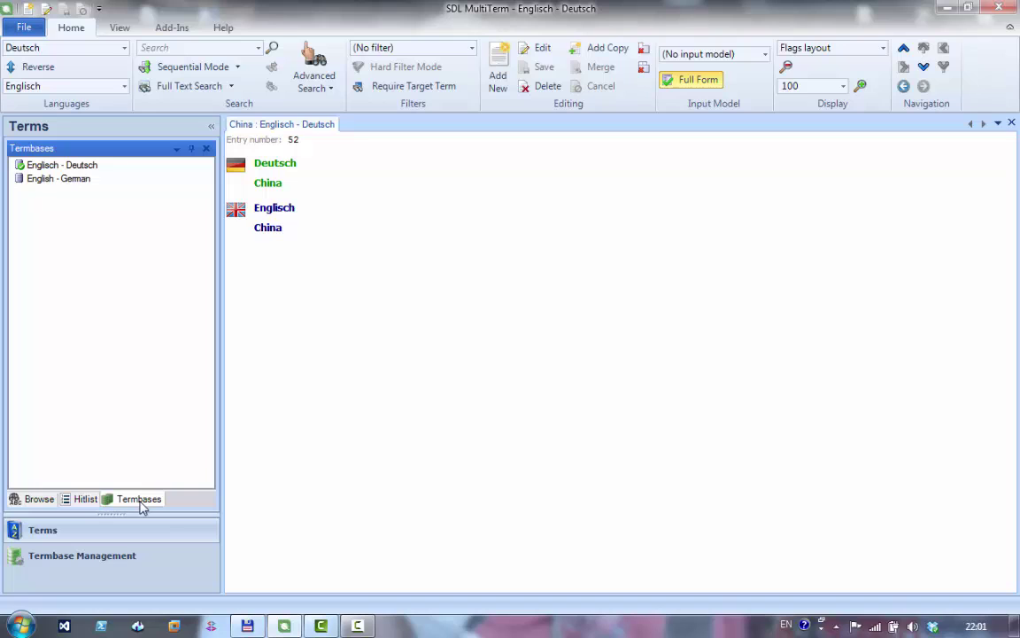
{"action": "left_click", "coordinate": [61, 179]}
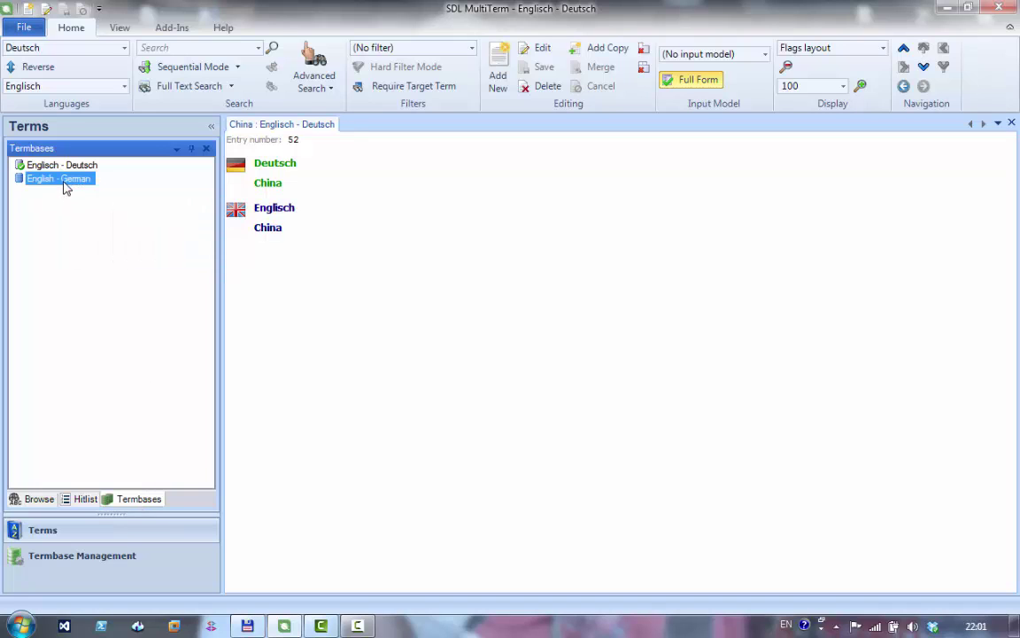
{"action": "left_click", "coordinate": [39, 499]}
{"action": "left_click", "coordinate": [65, 279]}
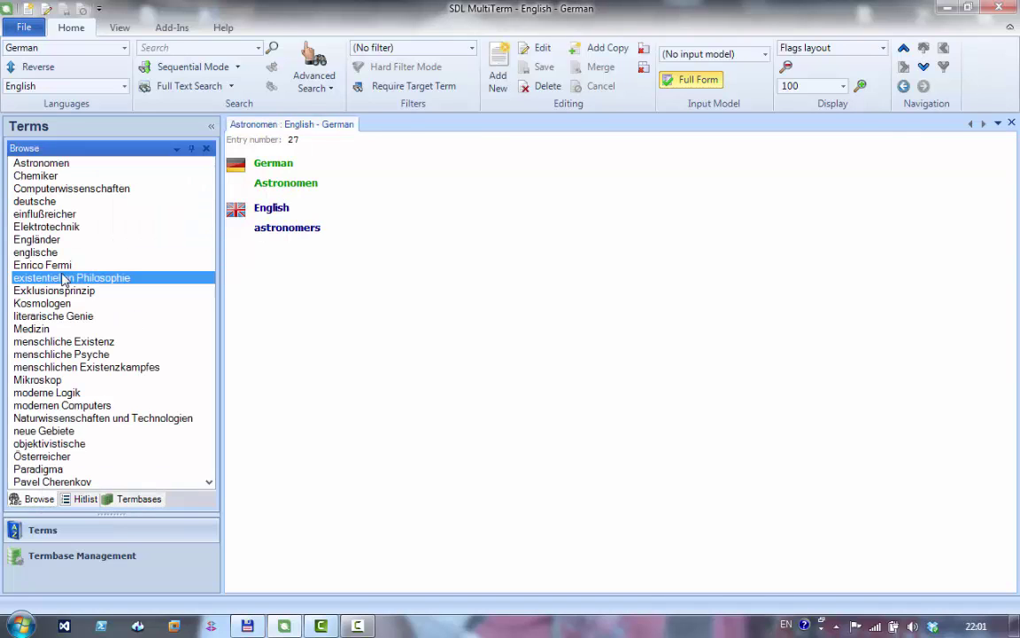
{"action": "left_click", "coordinate": [37, 316]}
{"action": "left_click", "coordinate": [39, 367]}
{"action": "left_click", "coordinate": [41, 405]}
{"action": "left_click", "coordinate": [43, 430]}
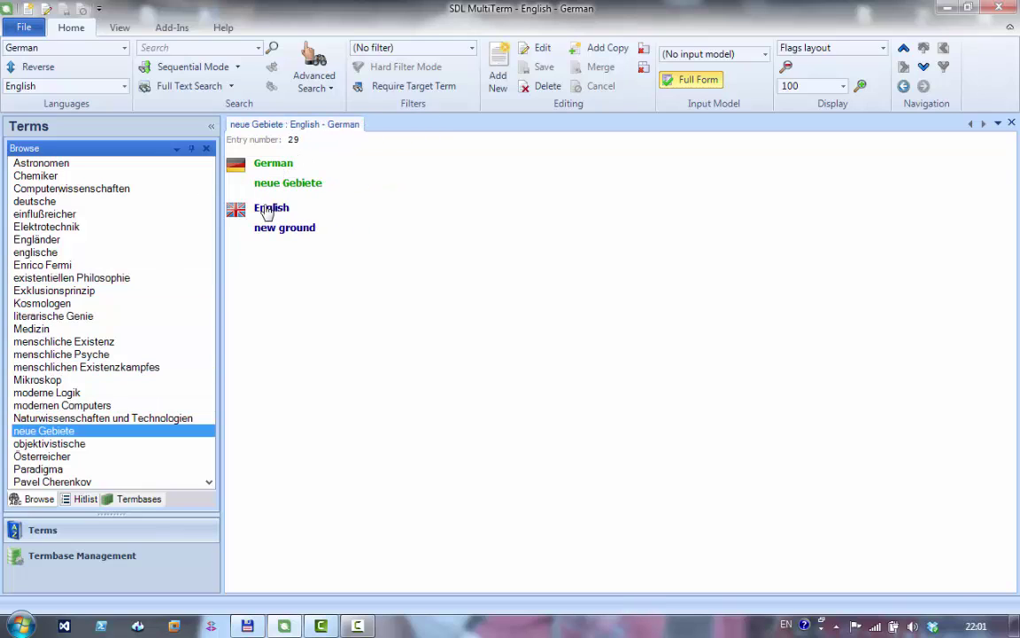
Step: Export the English - German termbase to en-de.xml in the Q4 folder using the default export definition
{"action": "left_click", "coordinate": [85, 560]}
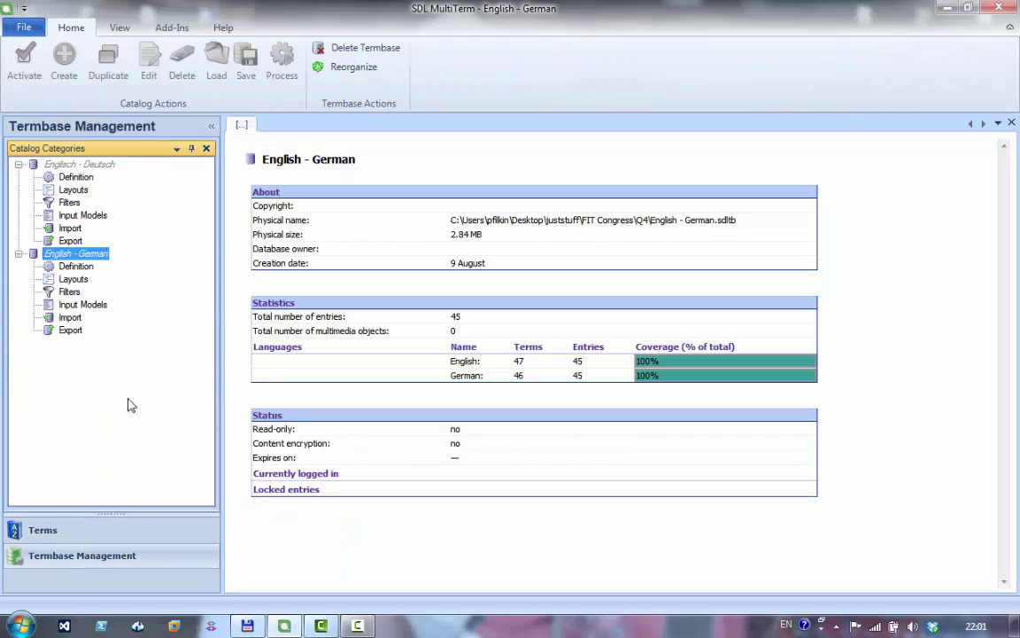
{"action": "left_click", "coordinate": [71, 331]}
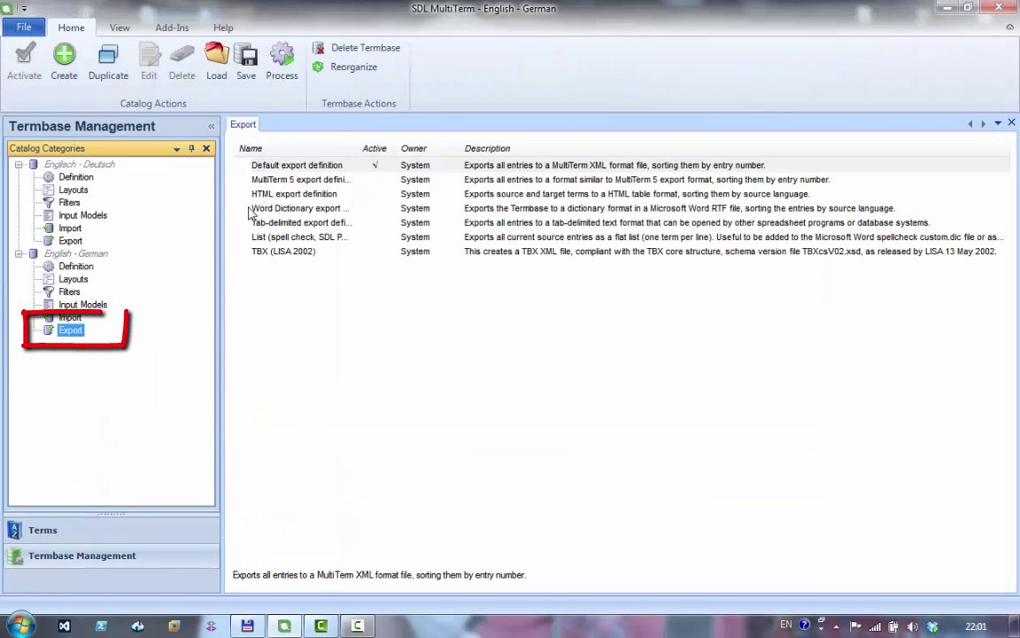
{"action": "left_click", "coordinate": [295, 165]}
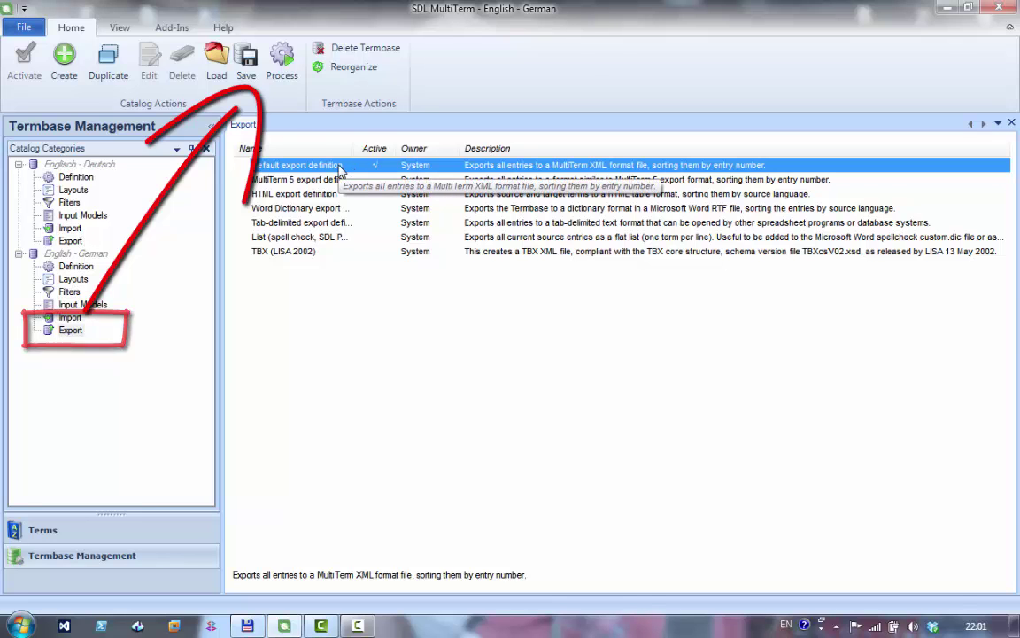
{"action": "left_click", "coordinate": [285, 63]}
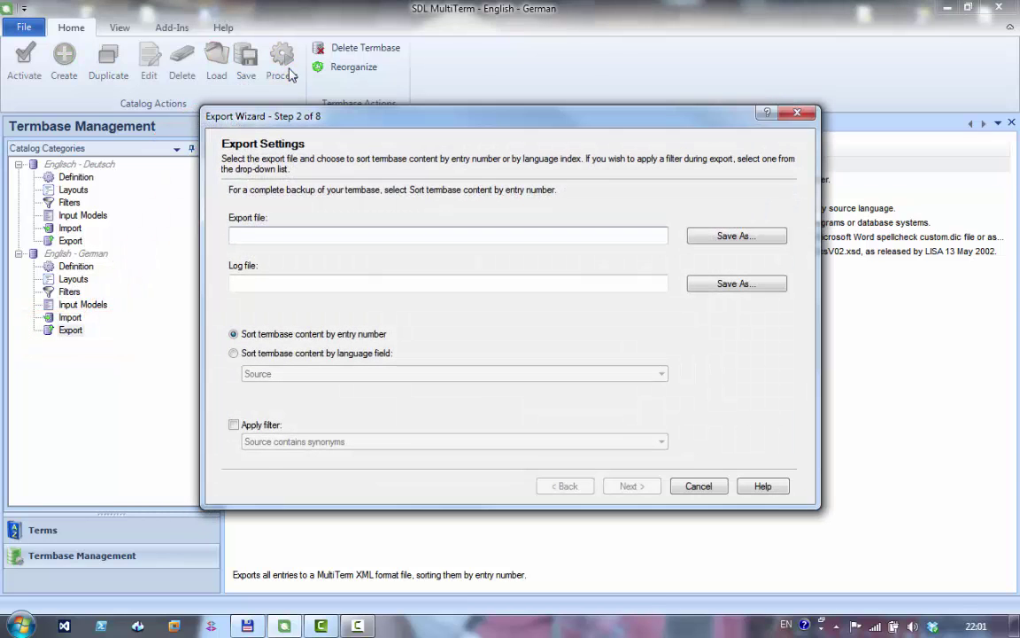
{"action": "left_click", "coordinate": [720, 237]}
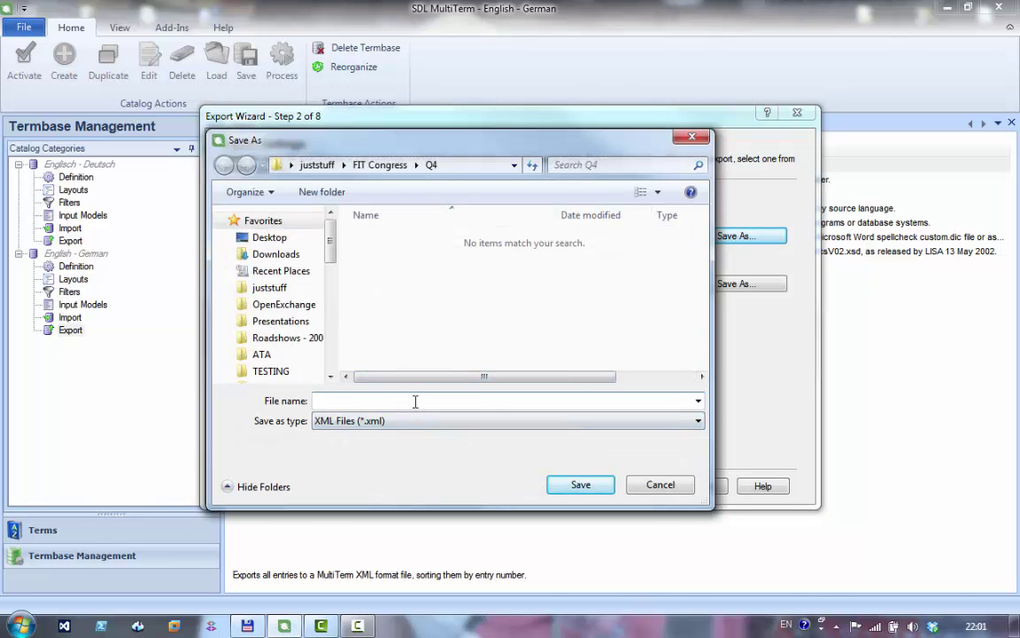
{"action": "type", "text": "en-de"}
{"action": "left_click", "coordinate": [589, 489]}
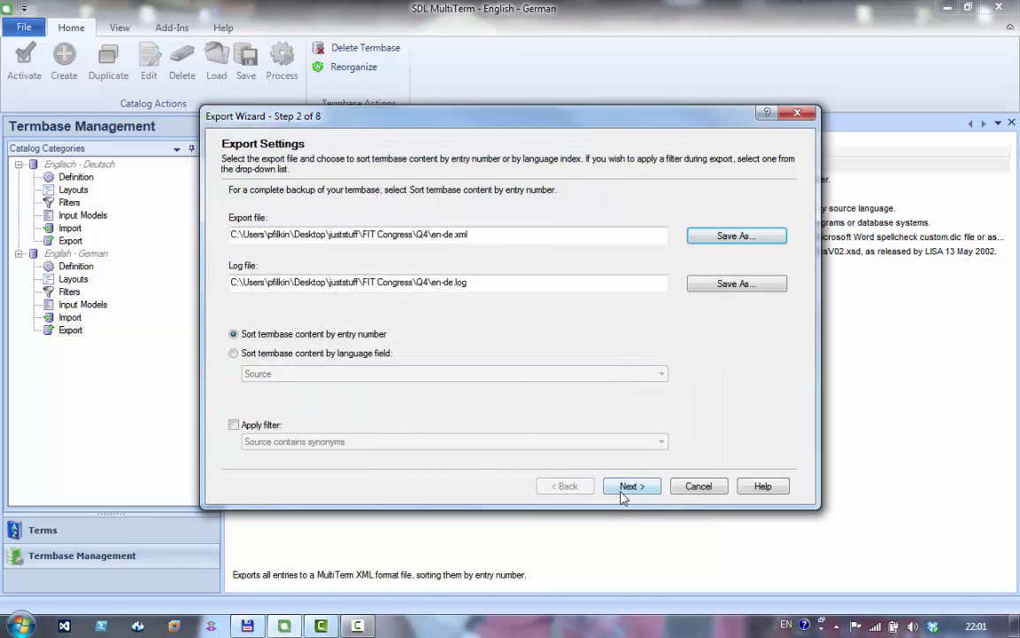
{"action": "left_click", "coordinate": [623, 497]}
{"action": "left_click", "coordinate": [624, 496]}
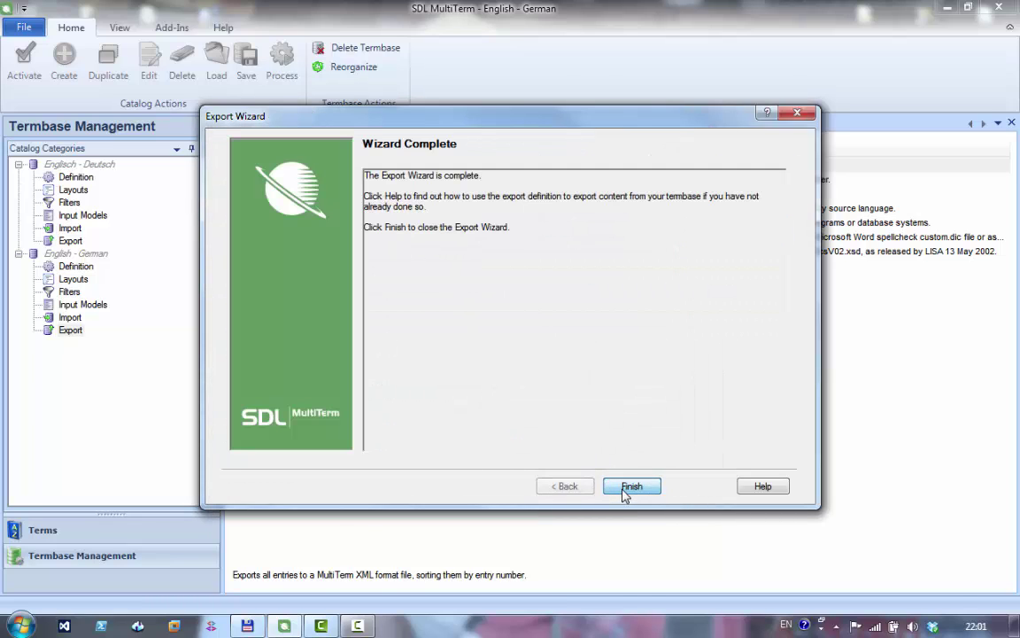
{"action": "left_click", "coordinate": [625, 492]}
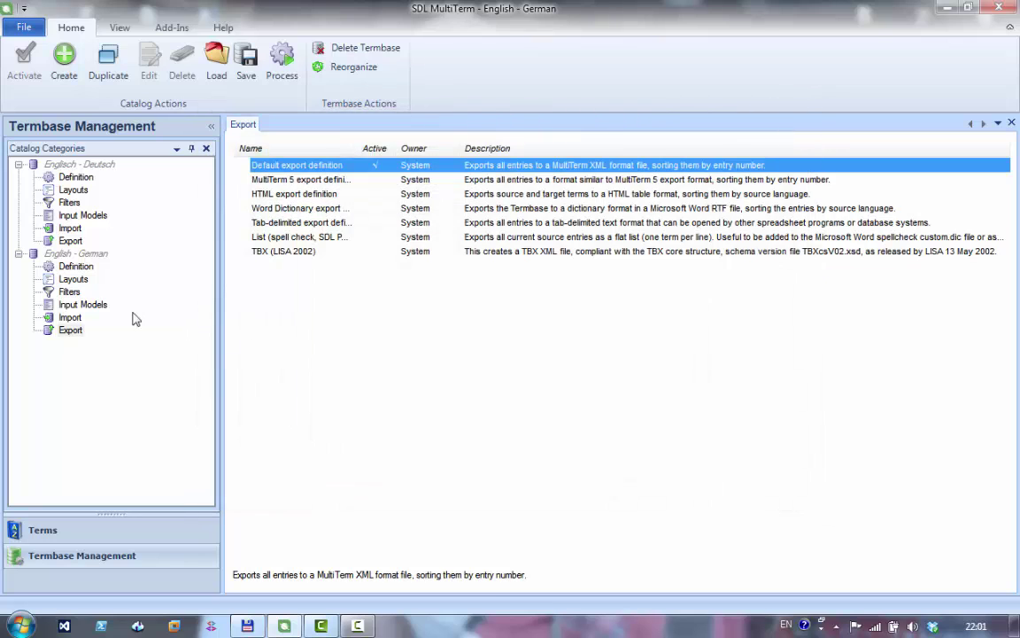
Step: Start an import into the Englisch - Deutsch termbase with the default import definition and choose en-de.xml as the import file
{"action": "left_click", "coordinate": [78, 254]}
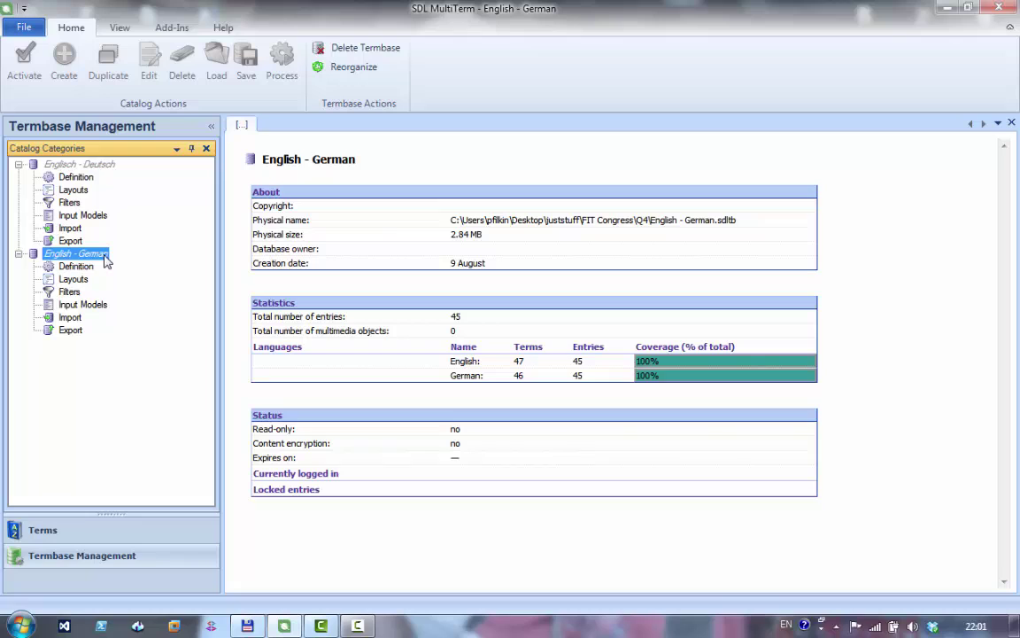
{"action": "left_click", "coordinate": [86, 164]}
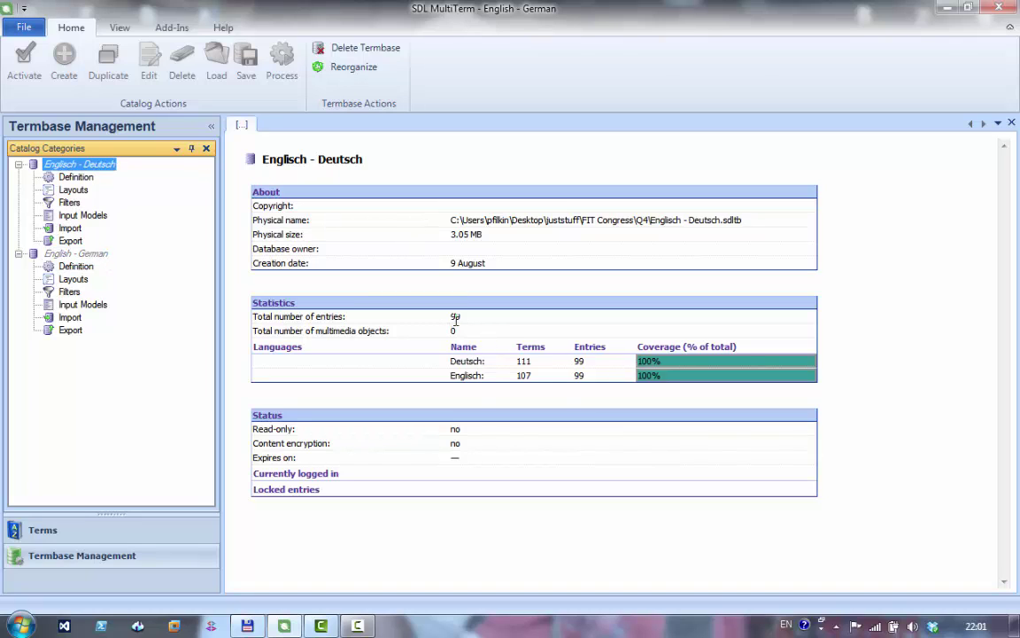
{"action": "left_click", "coordinate": [70, 229]}
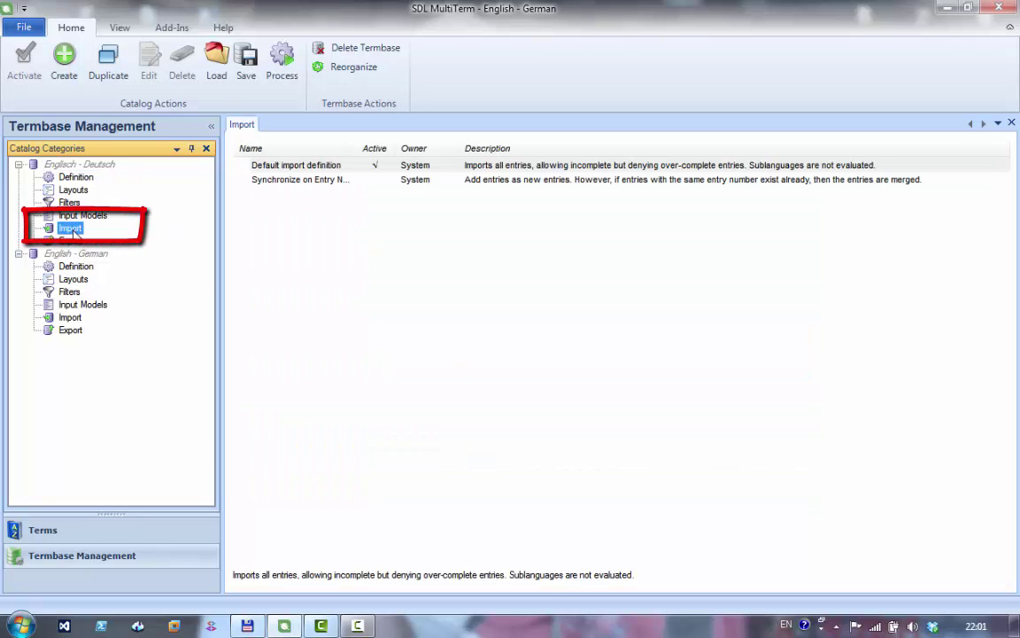
{"action": "left_click", "coordinate": [284, 71]}
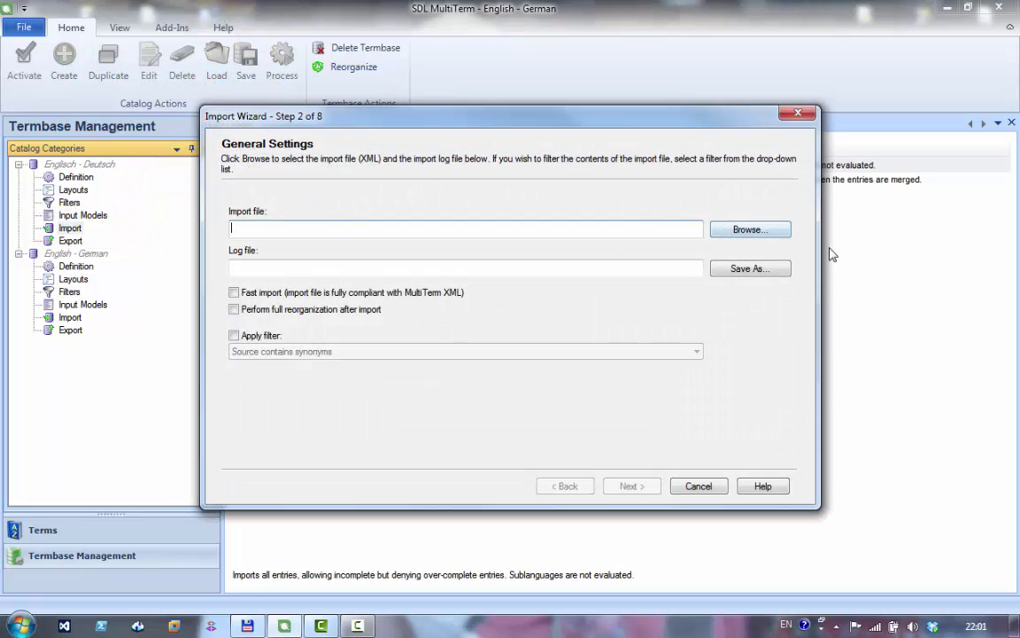
{"action": "left_click", "coordinate": [758, 231]}
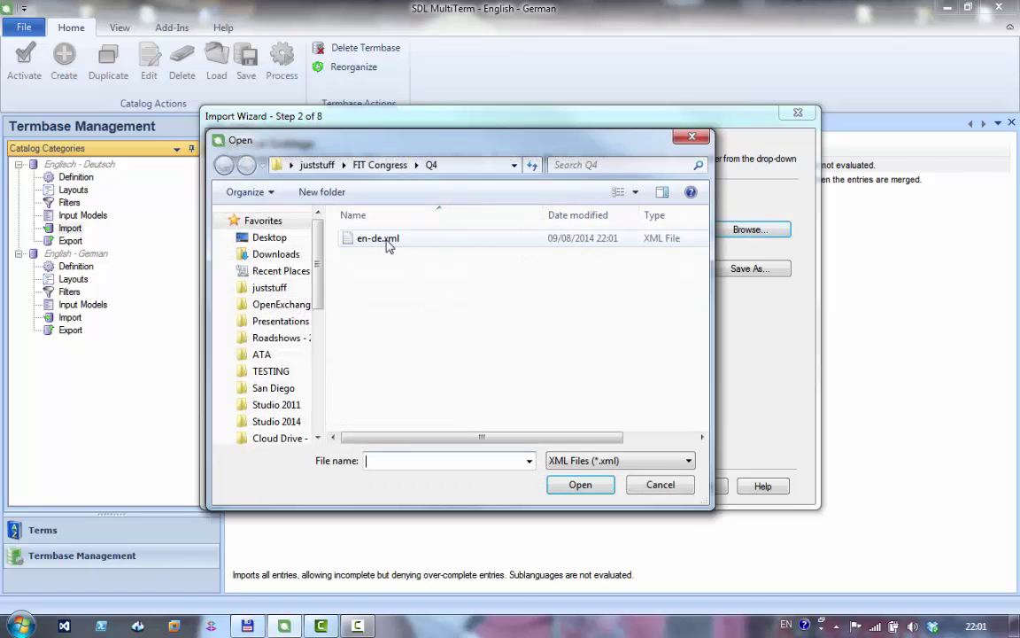
{"action": "left_click", "coordinate": [383, 239]}
{"action": "left_click", "coordinate": [594, 486]}
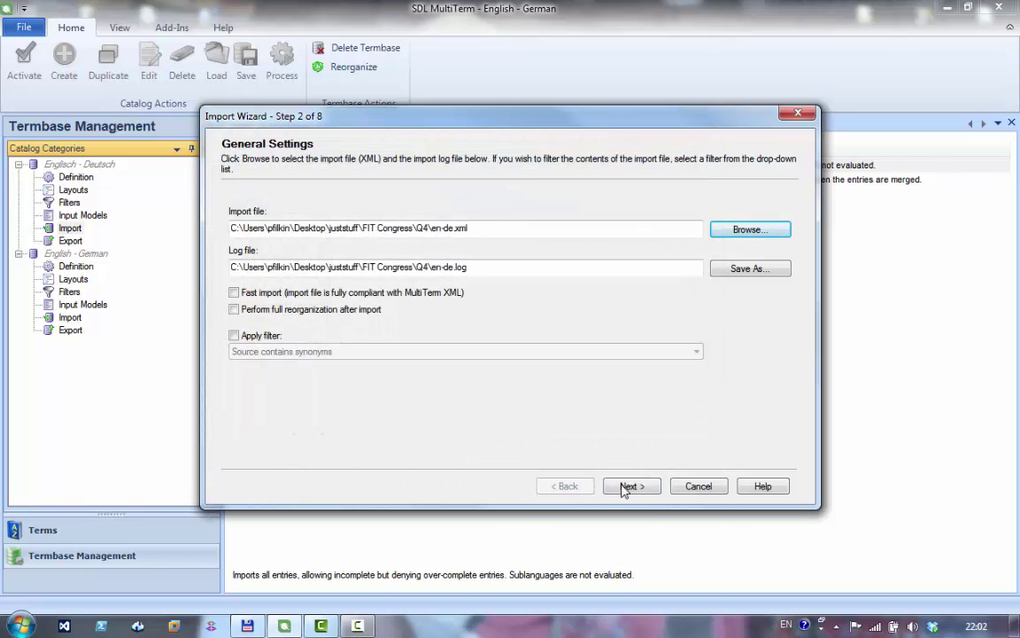
Step: Run the import with an exclusion file named exclude, and review the Englisch - Deutsch termbase's overview statistics
{"action": "left_click", "coordinate": [637, 490]}
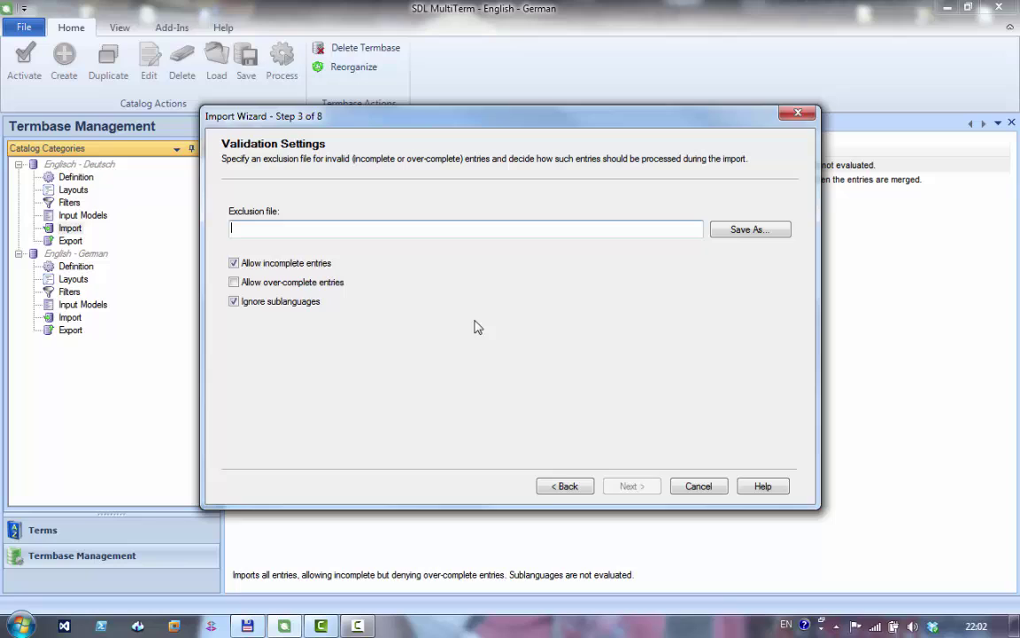
{"action": "type", "text": "exclude"}
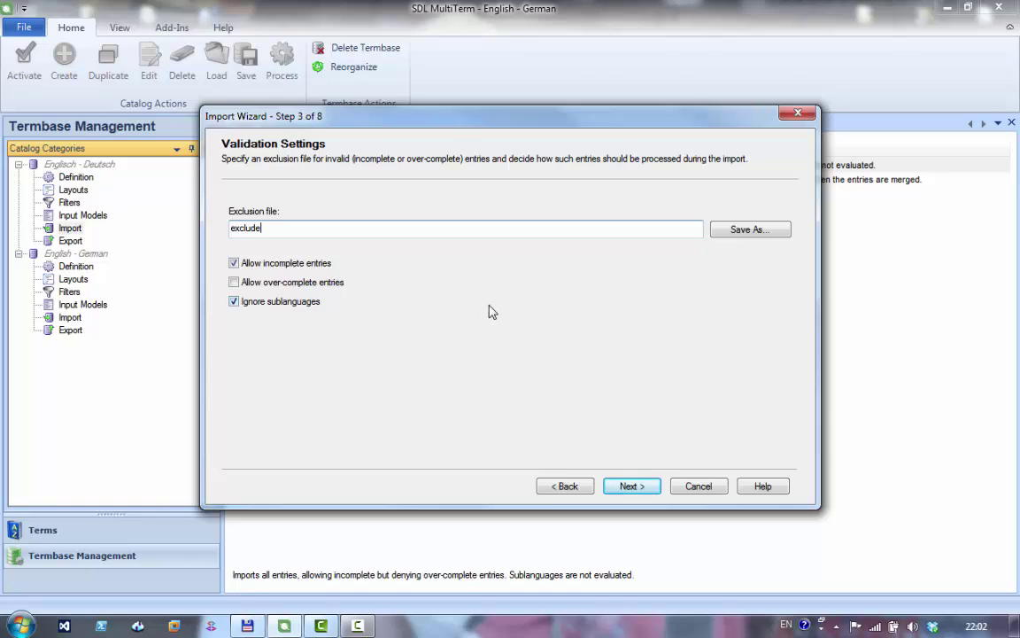
{"action": "left_click", "coordinate": [632, 486]}
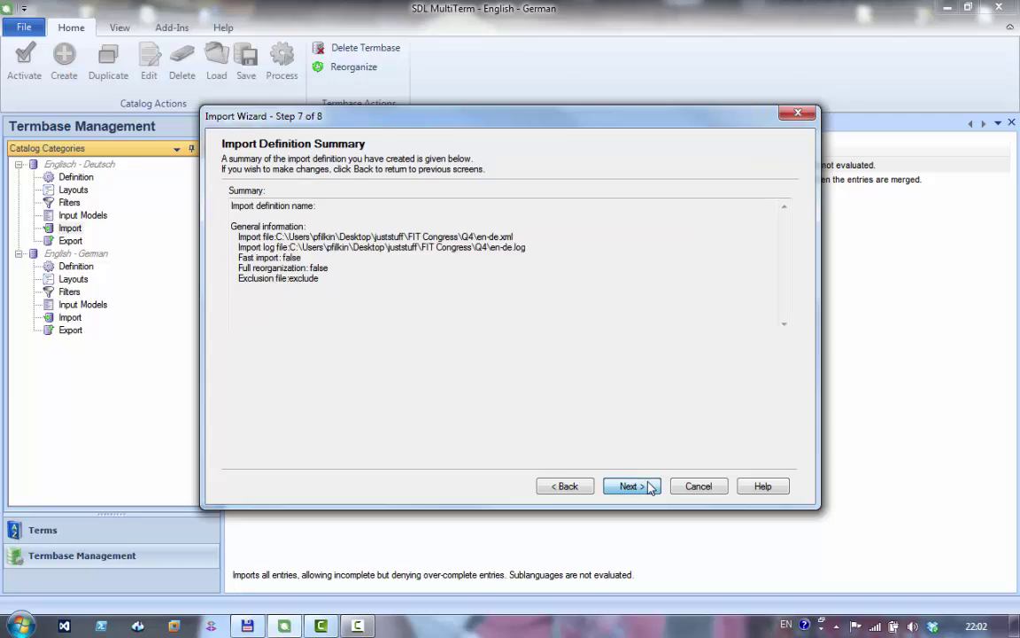
{"action": "left_click", "coordinate": [647, 486]}
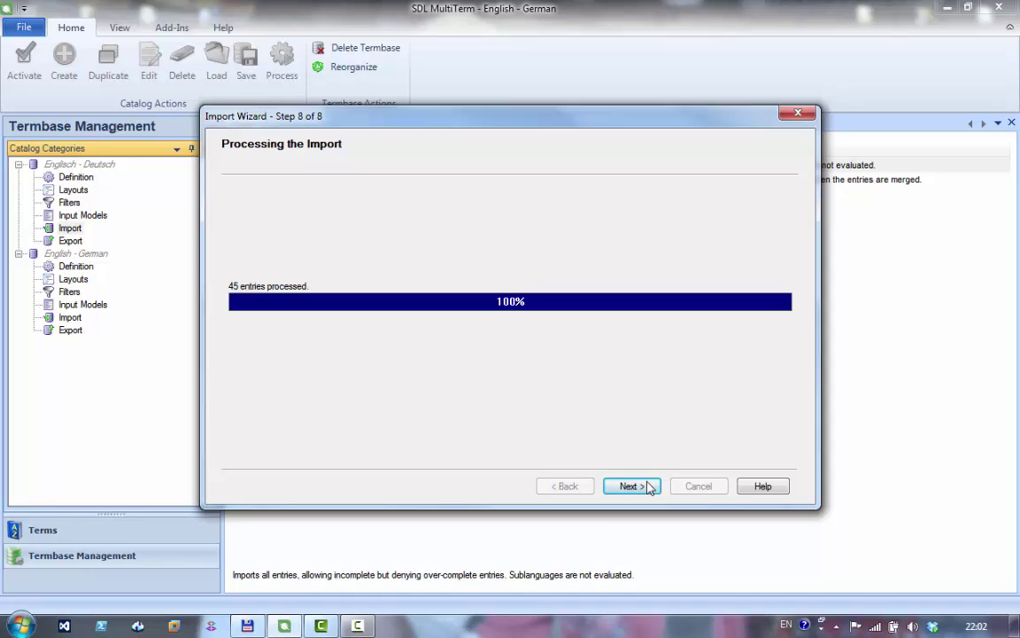
{"action": "left_click", "coordinate": [649, 486]}
{"action": "left_click", "coordinate": [644, 490]}
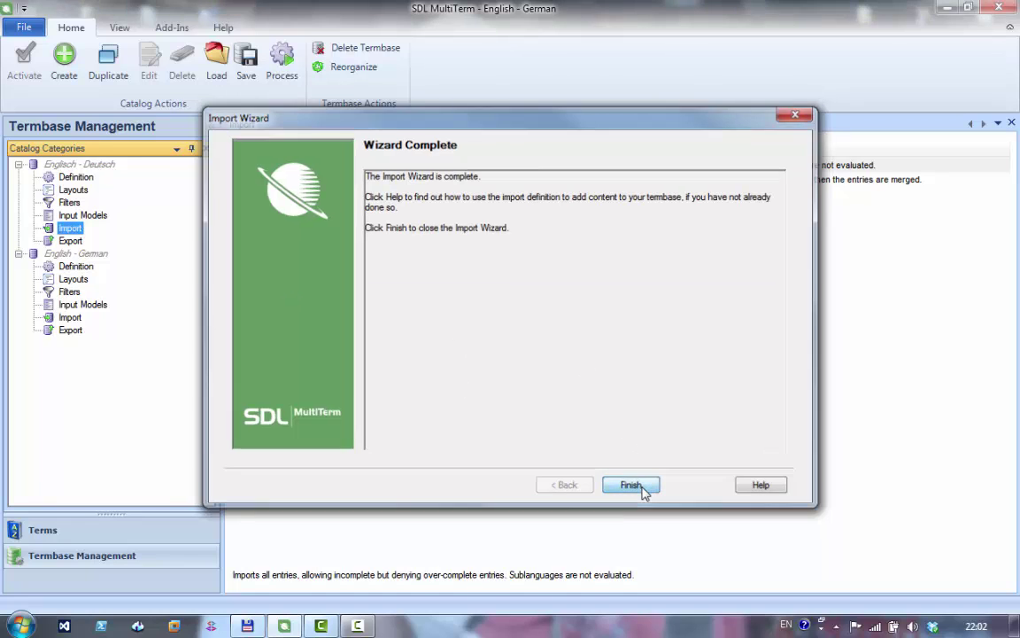
{"action": "left_click", "coordinate": [85, 178]}
{"action": "key", "text": "Up"}
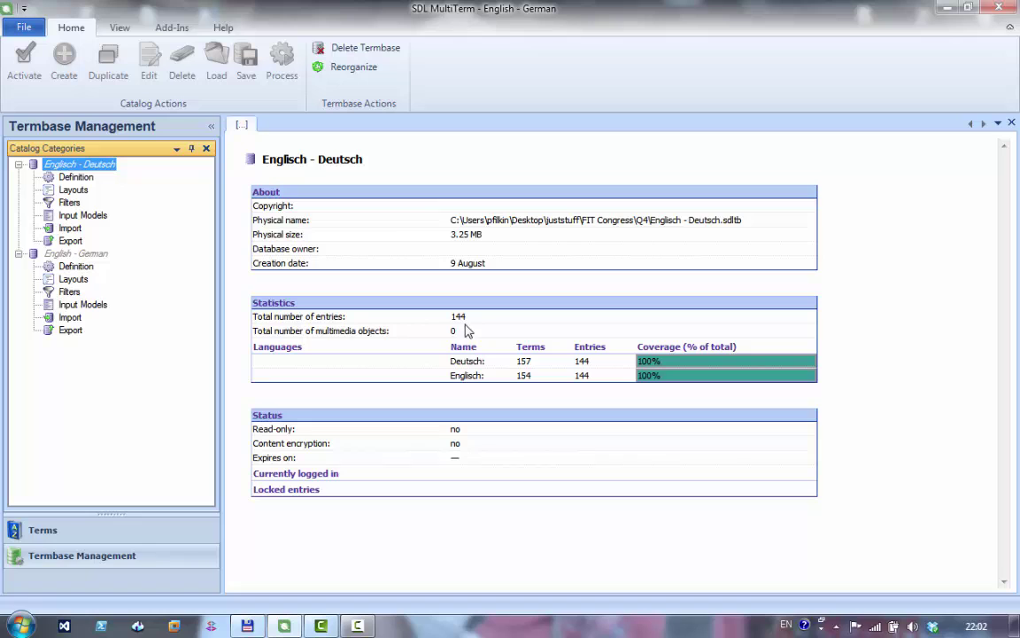
Step: Browse the English - German termbase entries Engländer, Kosmologen, menschlichen Existenzkampfes and modernen Computers
{"action": "left_click", "coordinate": [62, 530]}
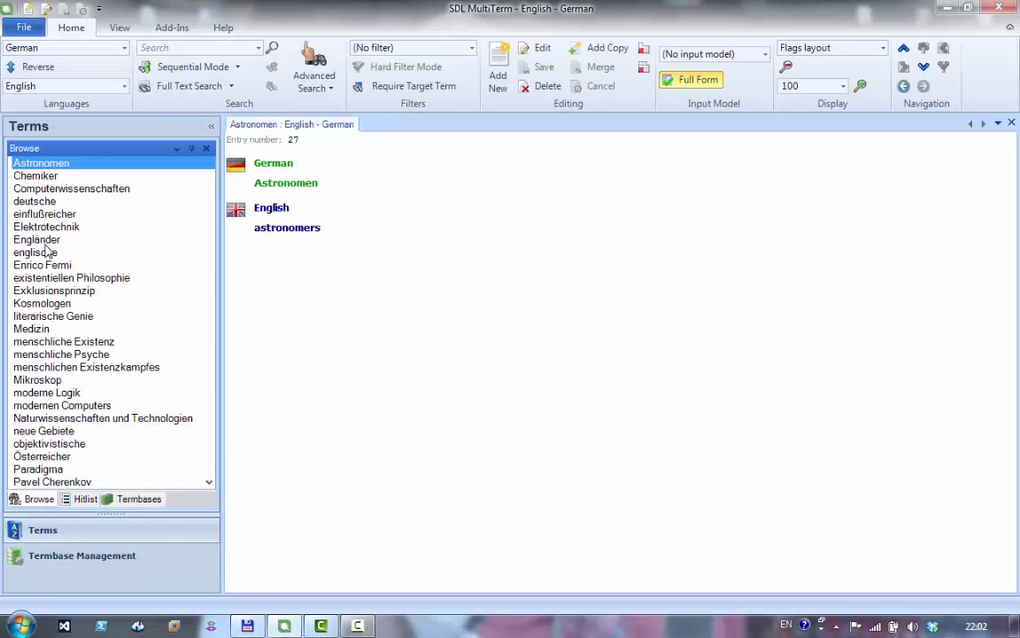
{"action": "left_click", "coordinate": [39, 239]}
{"action": "left_click", "coordinate": [54, 303]}
{"action": "left_click", "coordinate": [66, 366]}
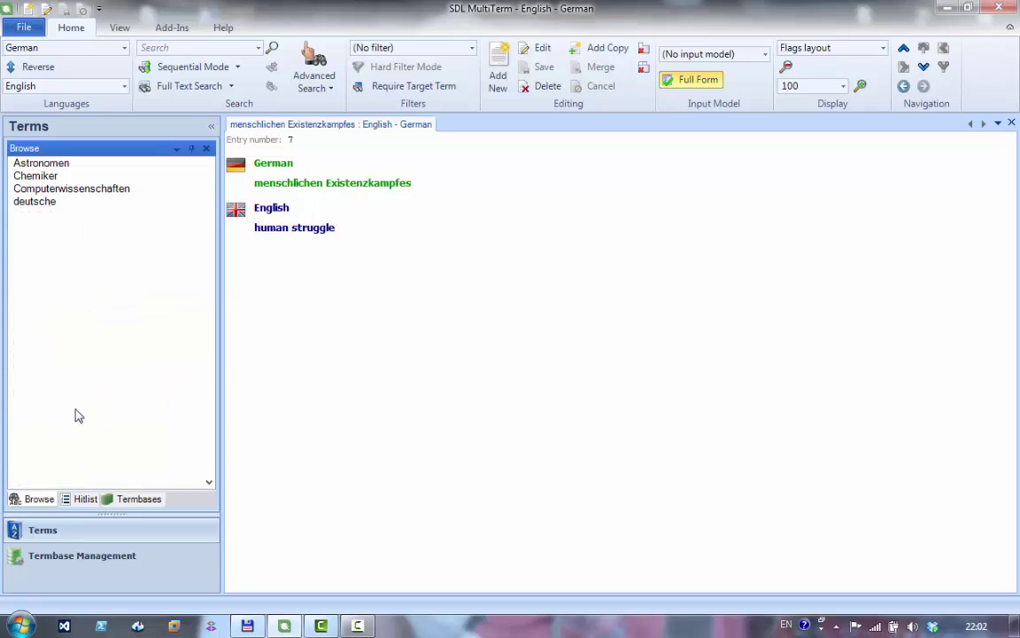
{"action": "left_click", "coordinate": [131, 405]}
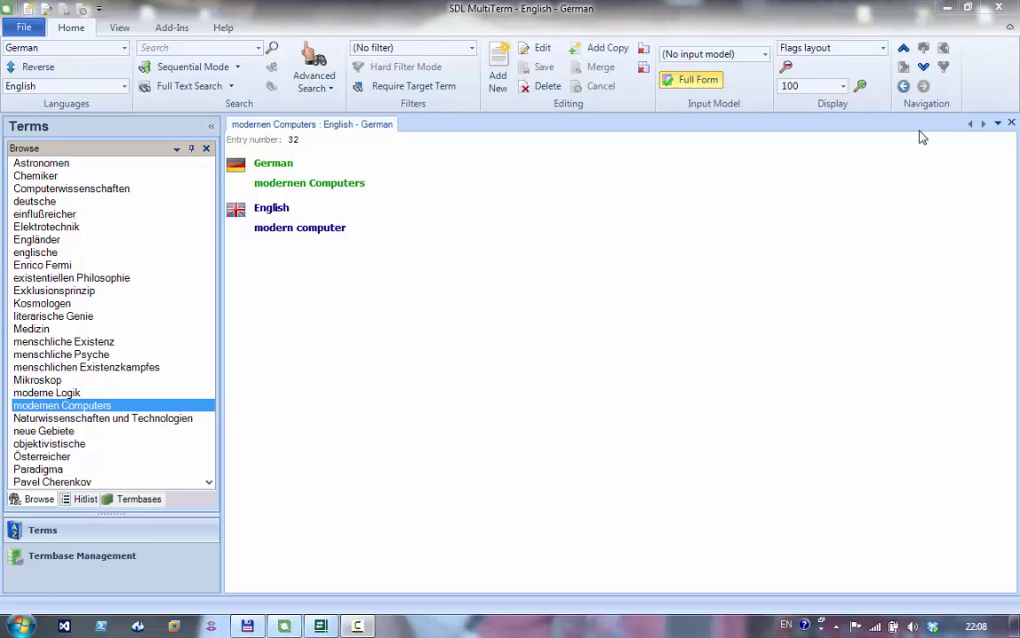
Step: Close MultiTerm and set Glossary Converter to use the Excel 2007 Workbook output format for any input format
{"action": "left_click", "coordinate": [999, 11]}
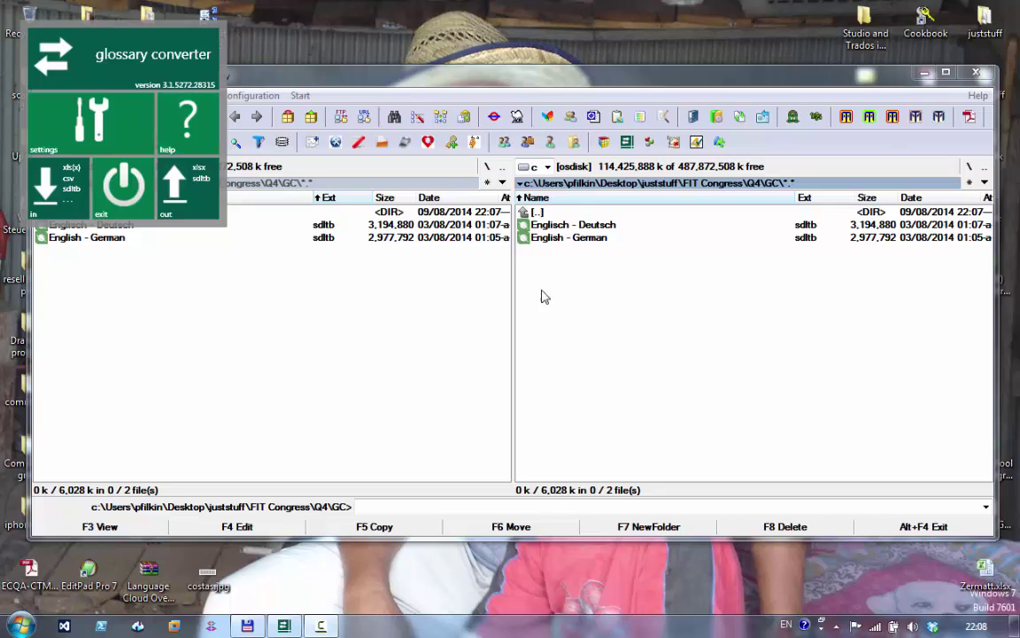
{"action": "left_click", "coordinate": [529, 212]}
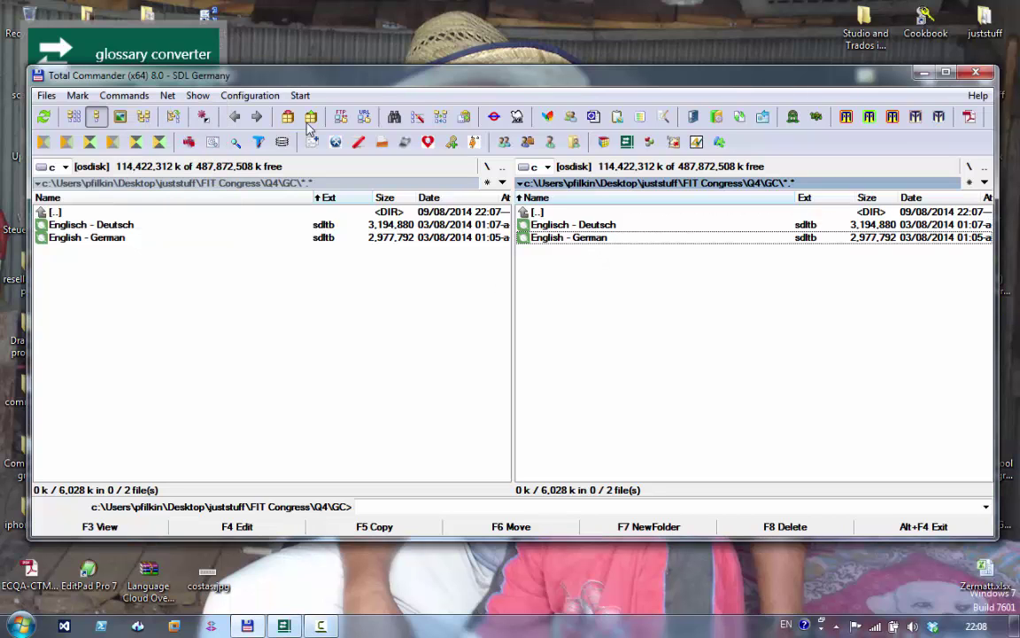
{"action": "left_click", "coordinate": [144, 31]}
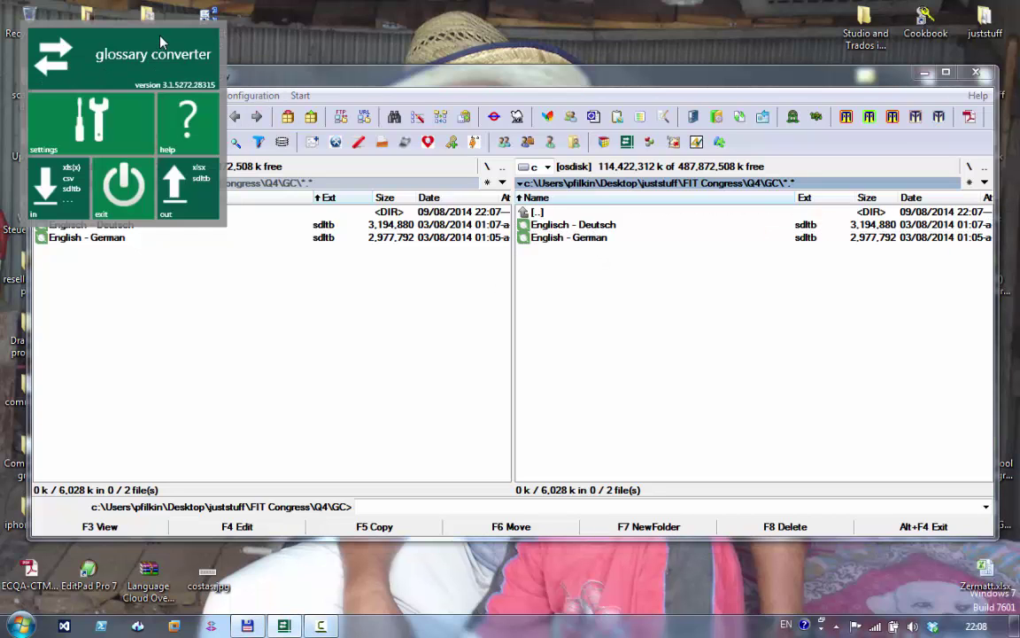
{"action": "left_click", "coordinate": [86, 131]}
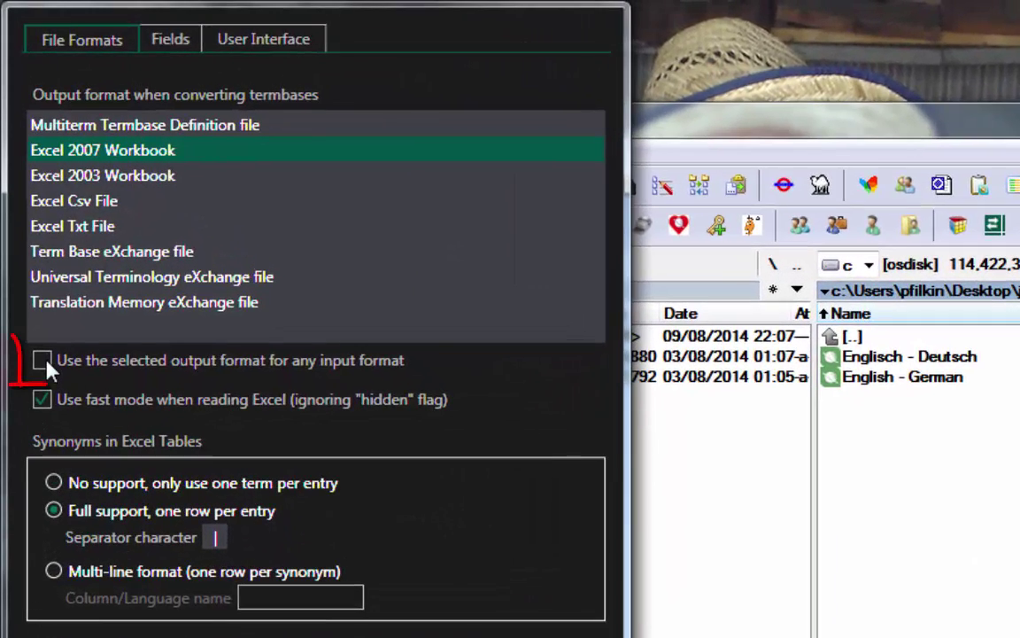
{"action": "left_click", "coordinate": [44, 363]}
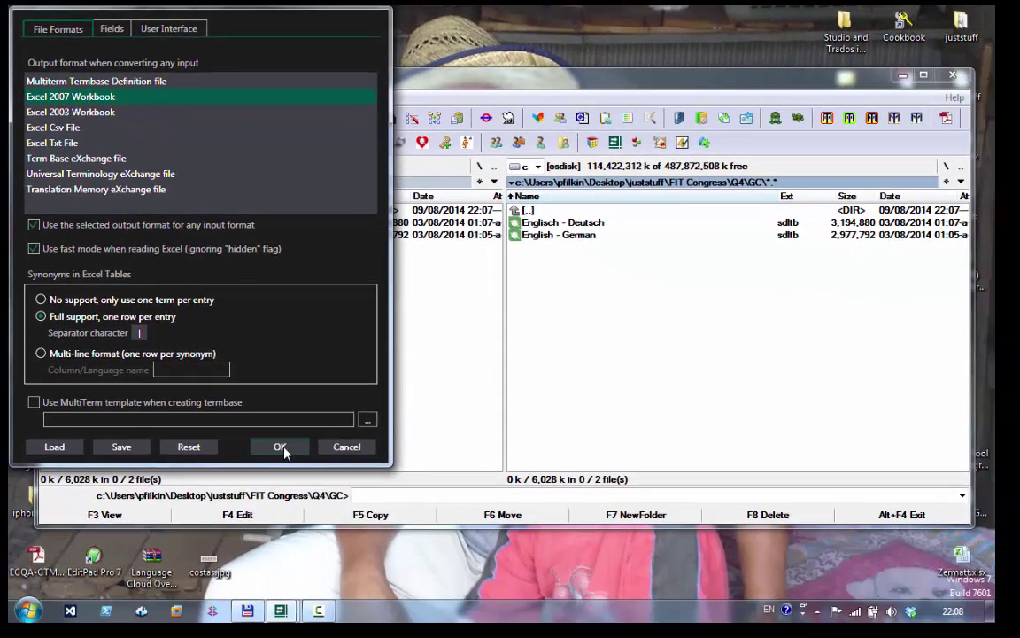
{"action": "left_click", "coordinate": [280, 448]}
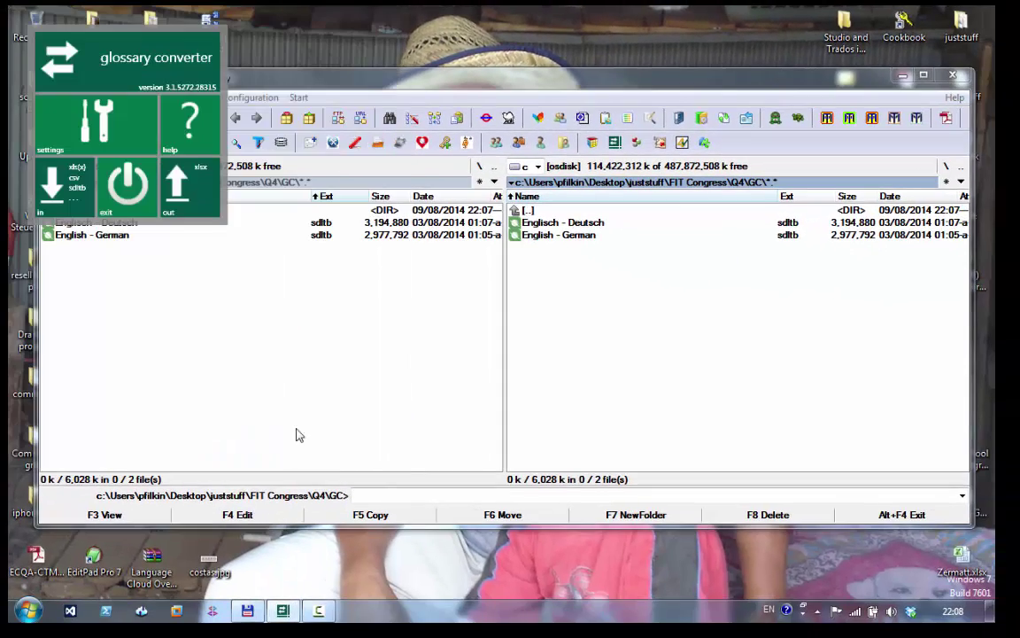
Step: Convert Englisch - Deutsch.sdltb from the GC folder to an Excel workbook with Glossary Converter, accepting the proposed language fields
{"action": "left_click", "coordinate": [549, 229]}
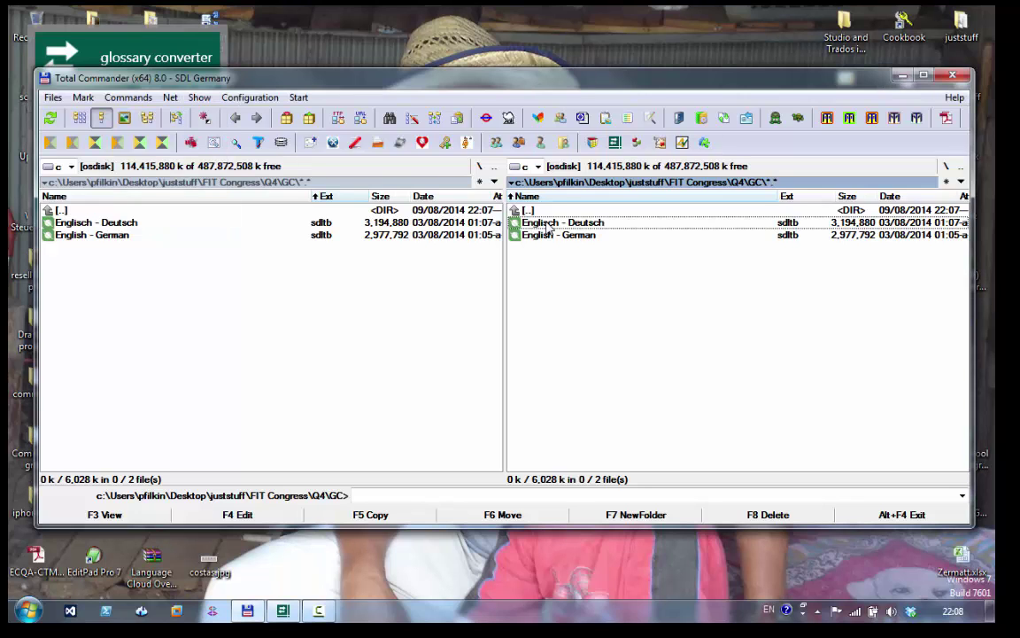
{"action": "left_click", "coordinate": [548, 225]}
{"action": "left_click_drag", "start_coordinate": [288, 603], "coordinate": [123, 126]}
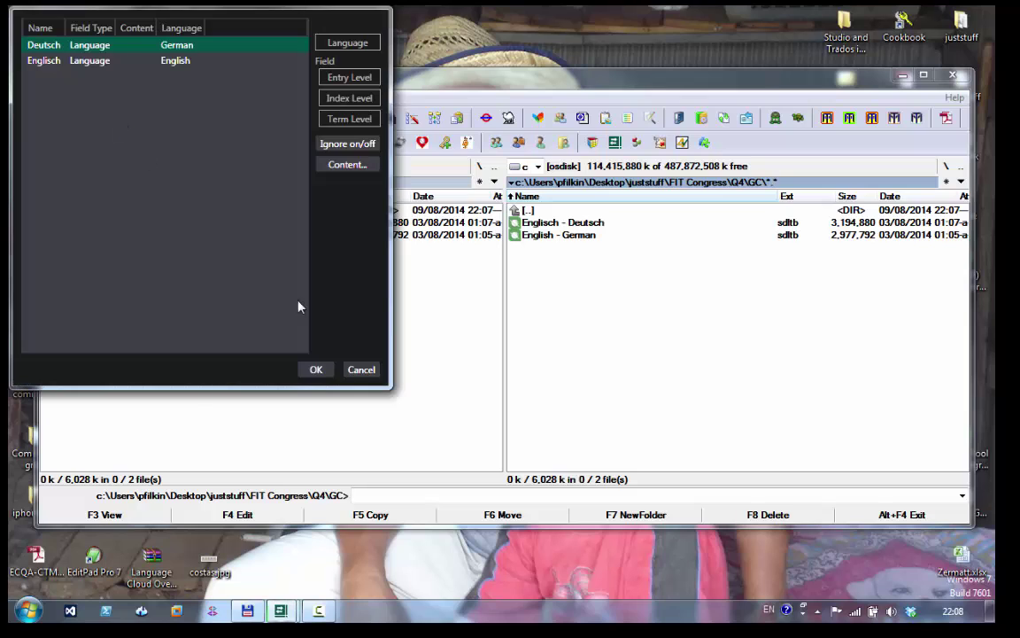
{"action": "left_click", "coordinate": [318, 370]}
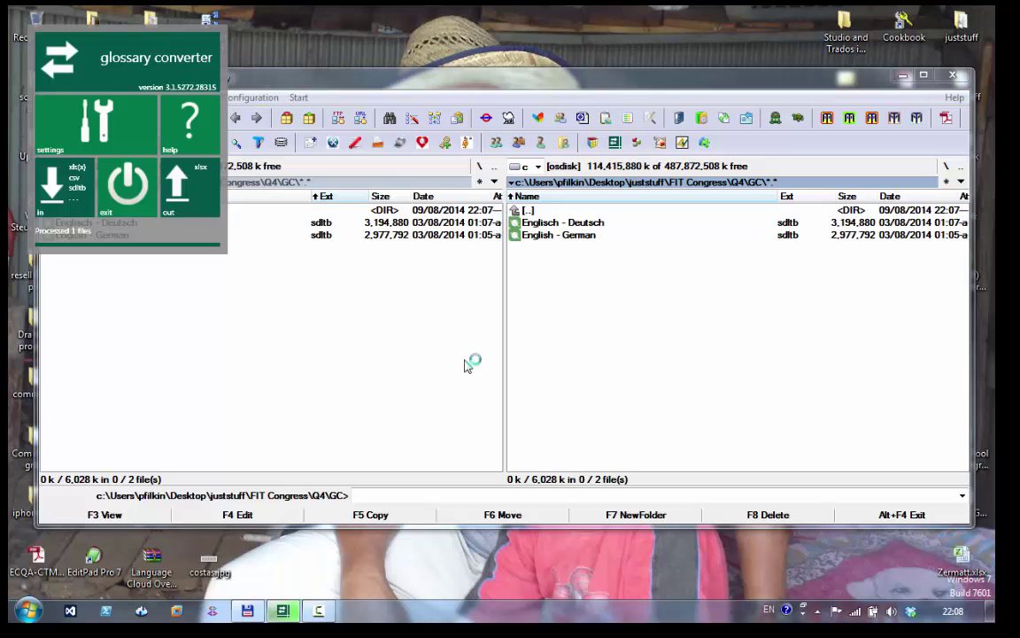
{"action": "left_click", "coordinate": [591, 319]}
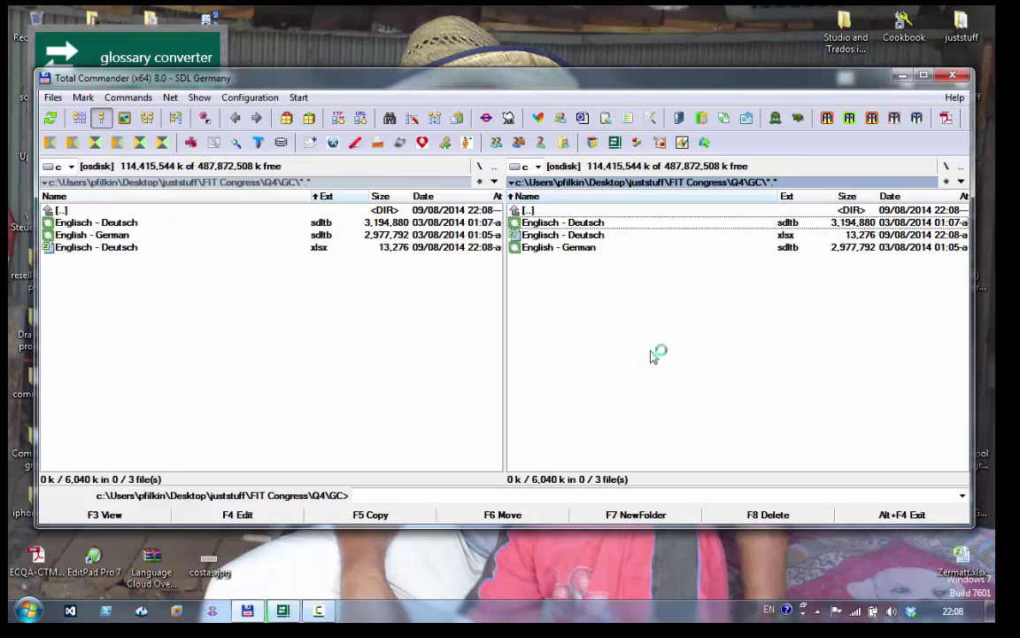
Step: Convert English - German.sdltb to an Excel workbook with Glossary Converter, accepting the proposed language fields
{"action": "left_click", "coordinate": [582, 251]}
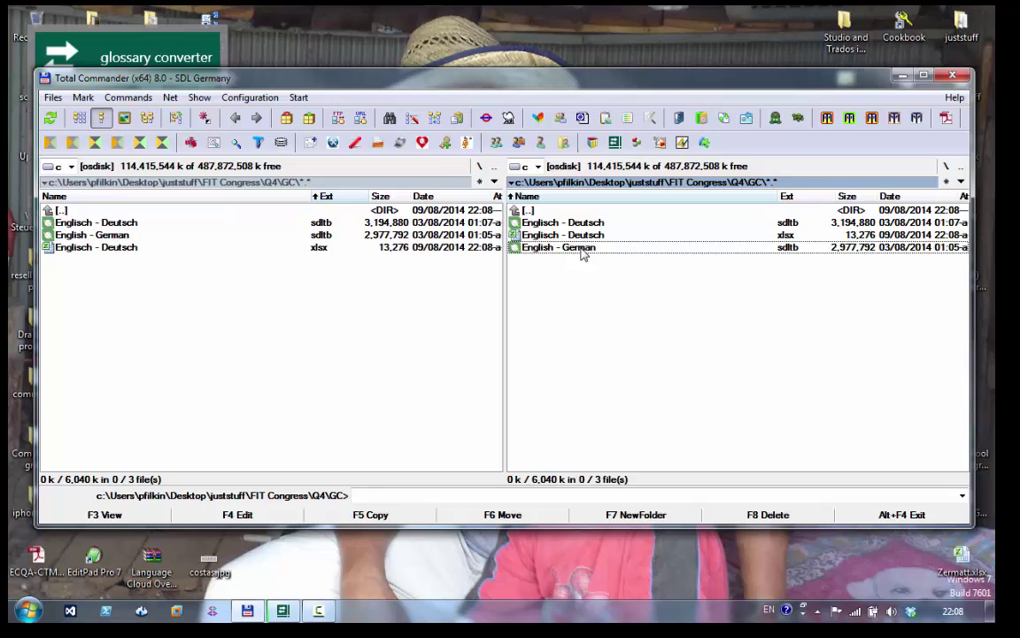
{"action": "left_click", "coordinate": [285, 613]}
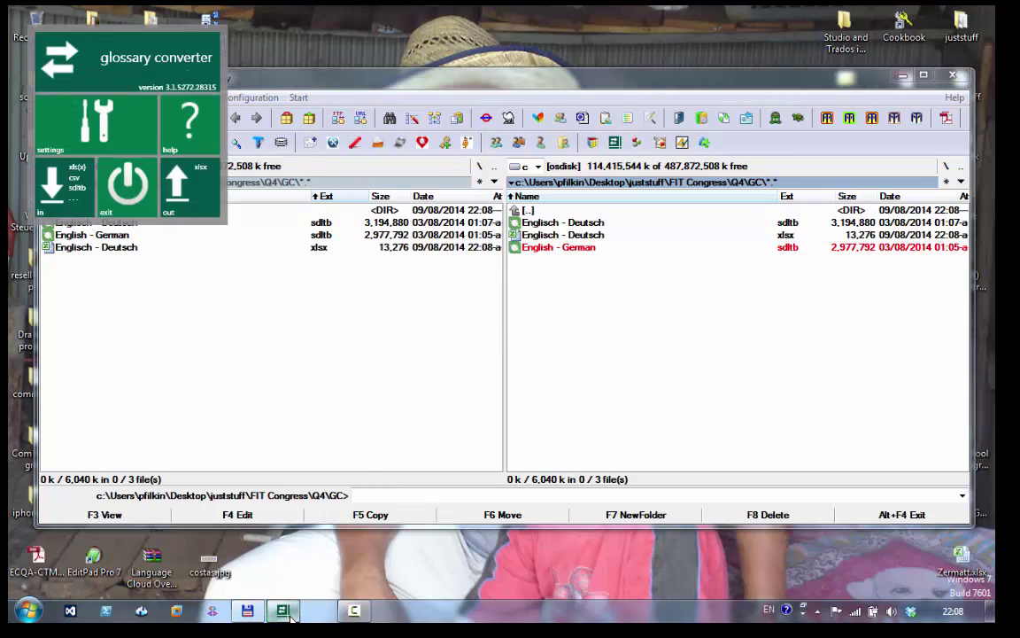
{"action": "left_click", "coordinate": [66, 204]}
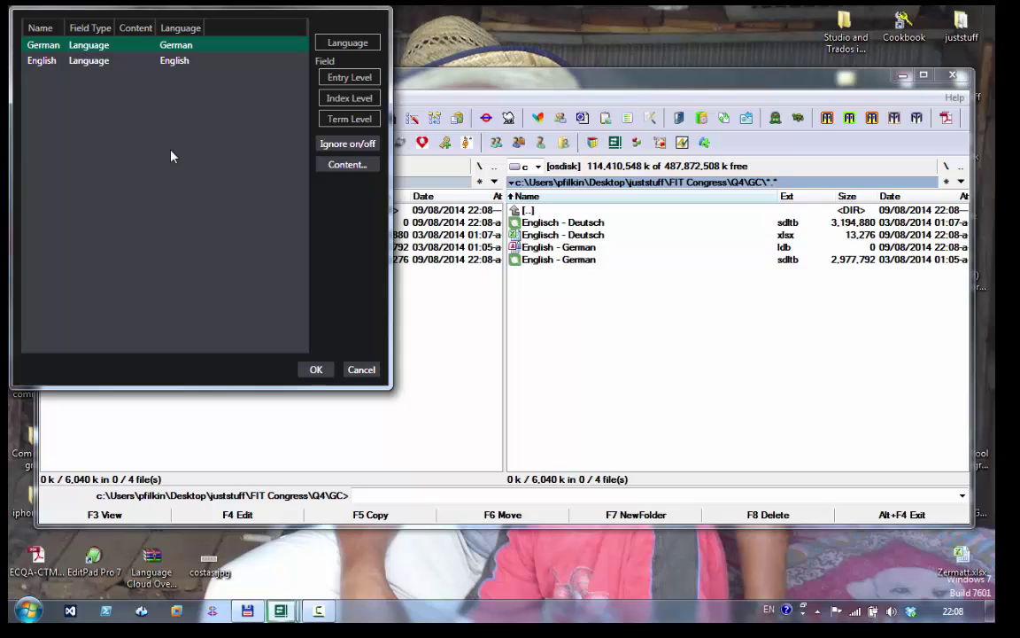
{"action": "left_click", "coordinate": [316, 369]}
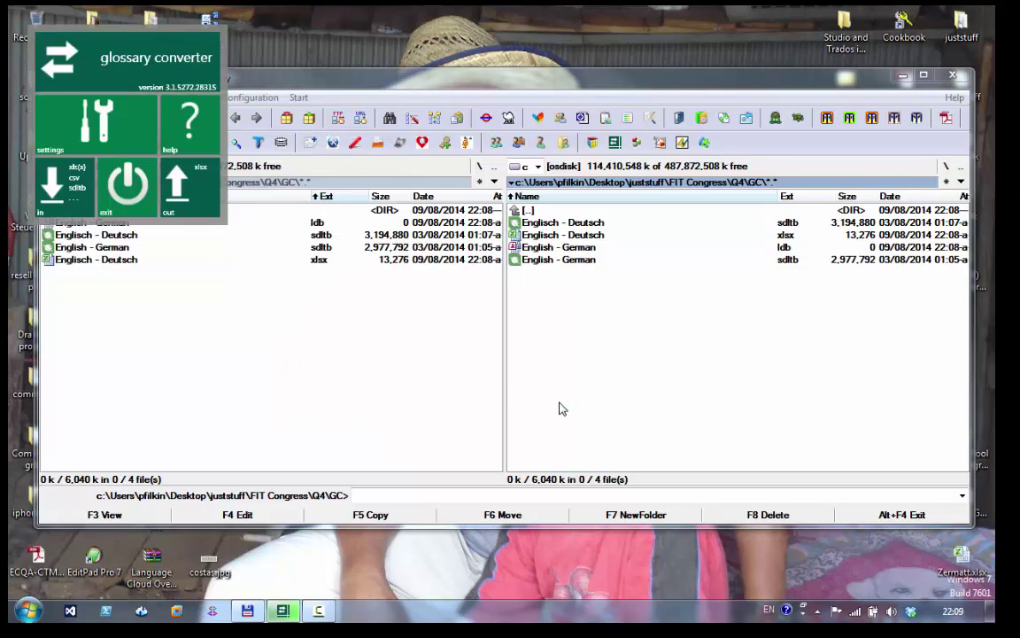
Step: Open Englisch - Deutsch.xlsx and English - German.xlsx in Excel and compare their column headings
{"action": "left_click", "coordinate": [562, 235]}
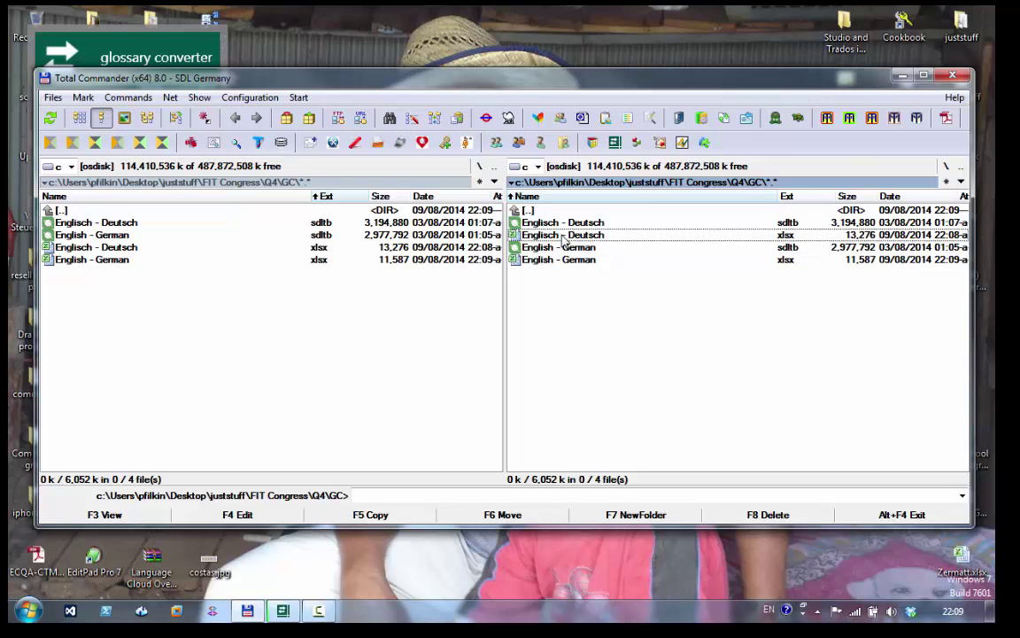
{"action": "double_click", "coordinate": [563, 237]}
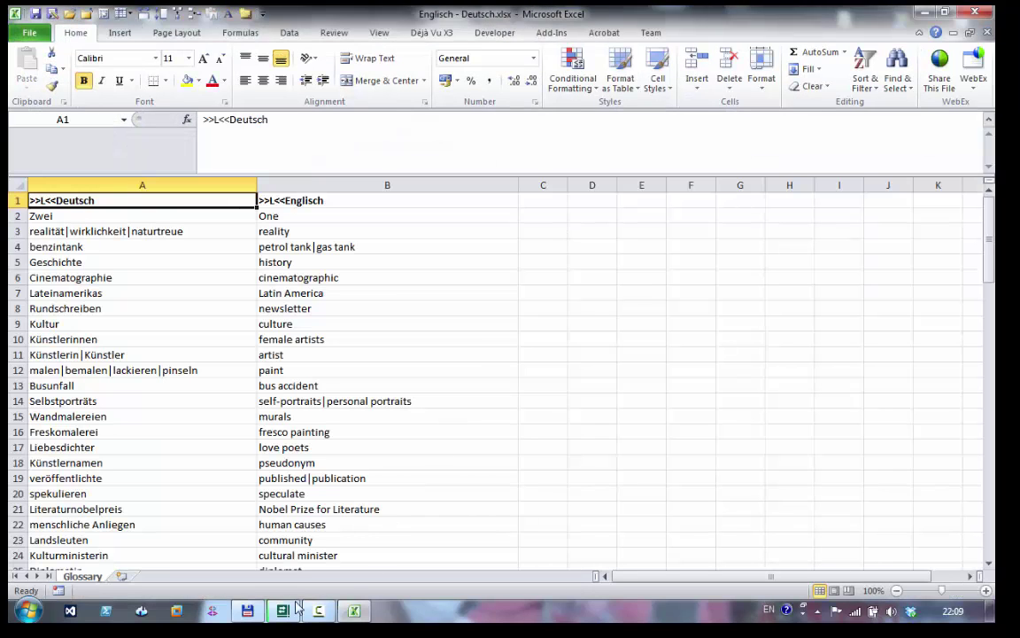
{"action": "left_click", "coordinate": [284, 610]}
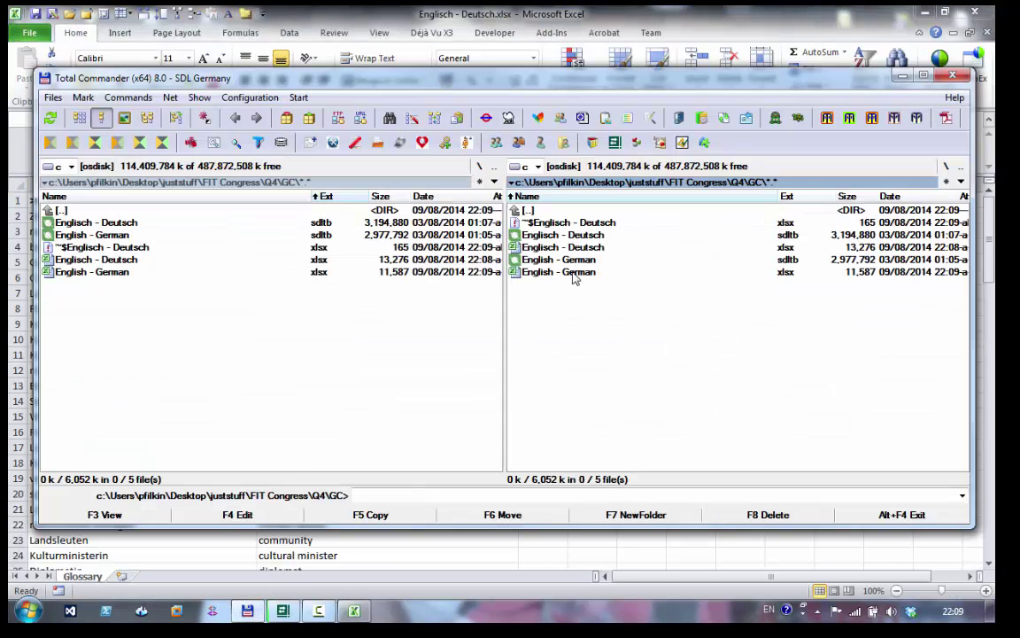
{"action": "double_click", "coordinate": [572, 274]}
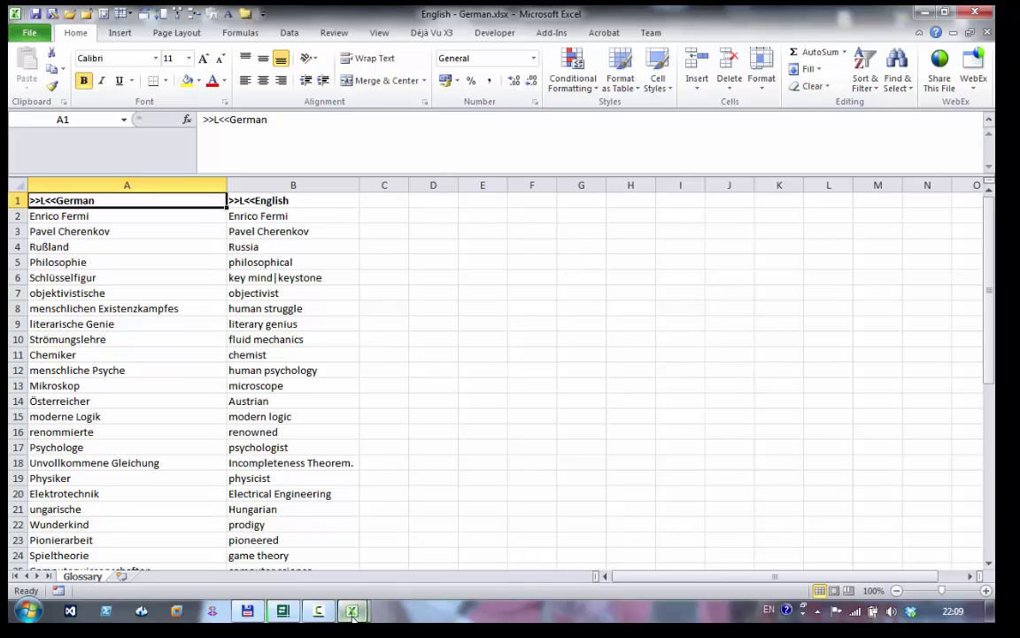
{"action": "mouse_move", "coordinate": [352, 612]}
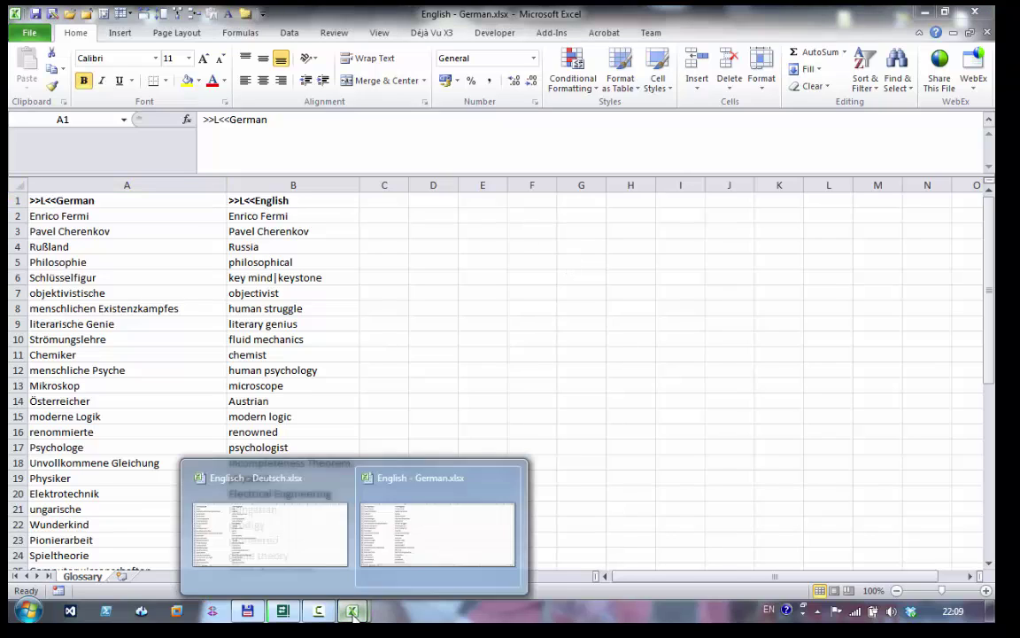
{"action": "left_click", "coordinate": [263, 521]}
{"action": "mouse_move", "coordinate": [354, 614]}
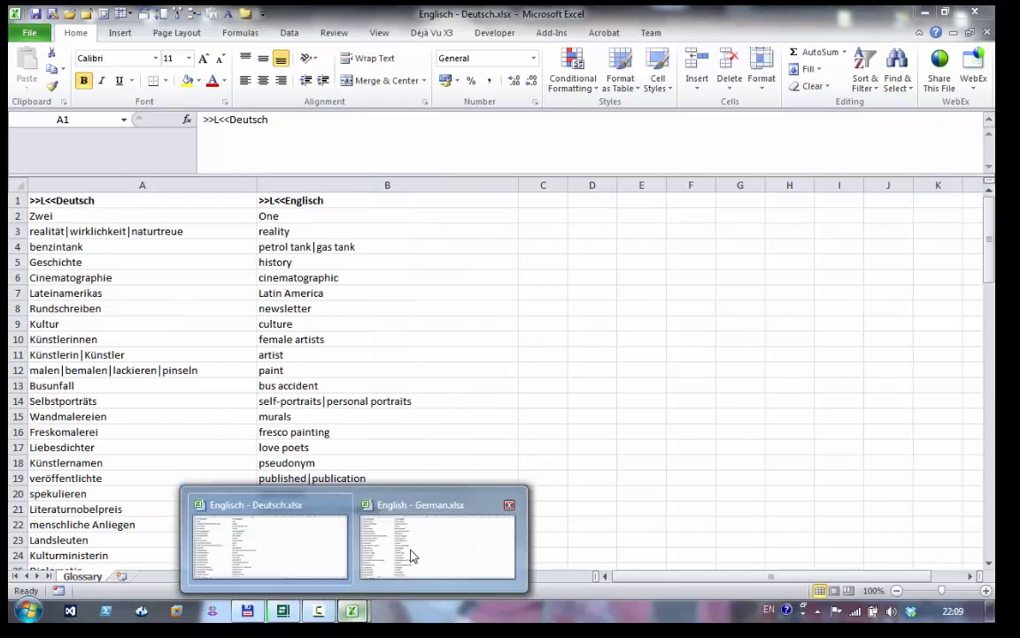
{"action": "left_click", "coordinate": [410, 549]}
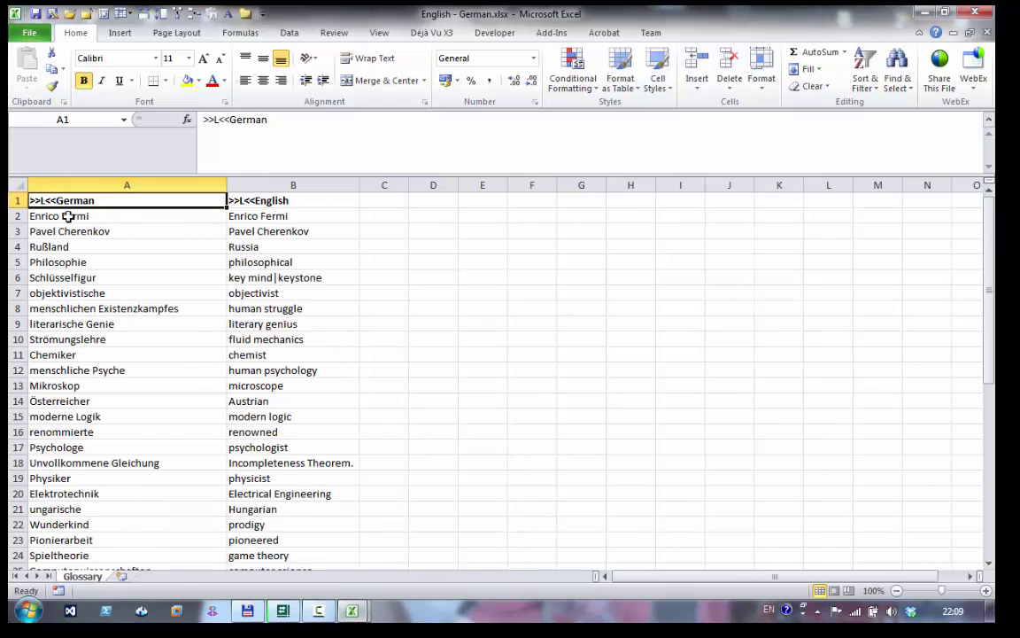
Step: Copy the term rows A2:B46 without the headings from English - German.xlsx and paste them at A101 in Englisch - Deutsch.xlsx
{"action": "left_click_drag", "start_coordinate": [56, 221], "coordinate": [263, 463]}
{"action": "key", "text": "ctrl+c"}
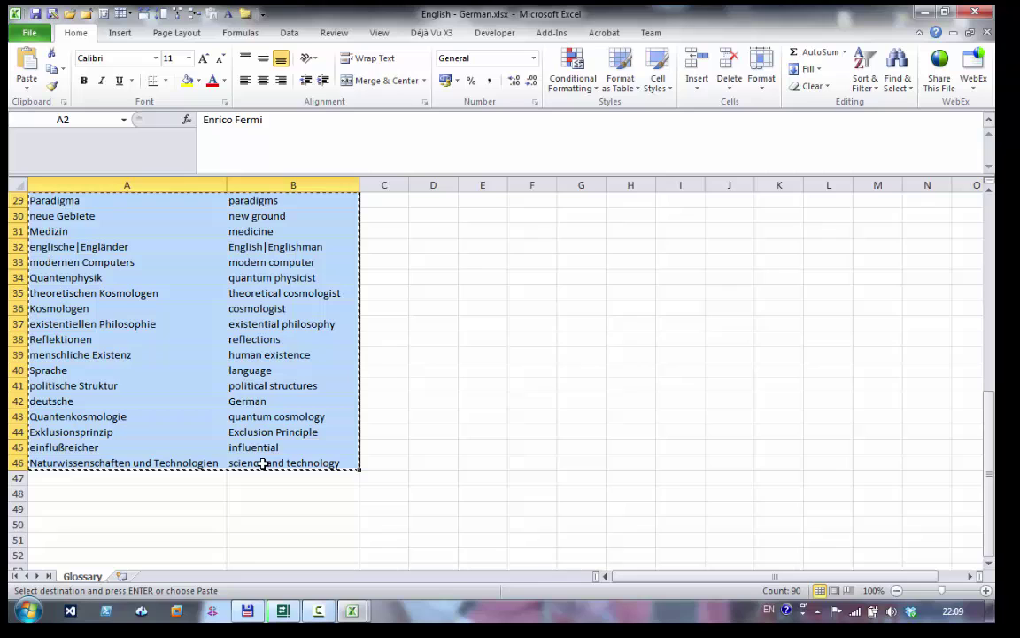
{"action": "scroll", "coordinate": [265, 439], "scroll_direction": "up", "scroll_amount": 10}
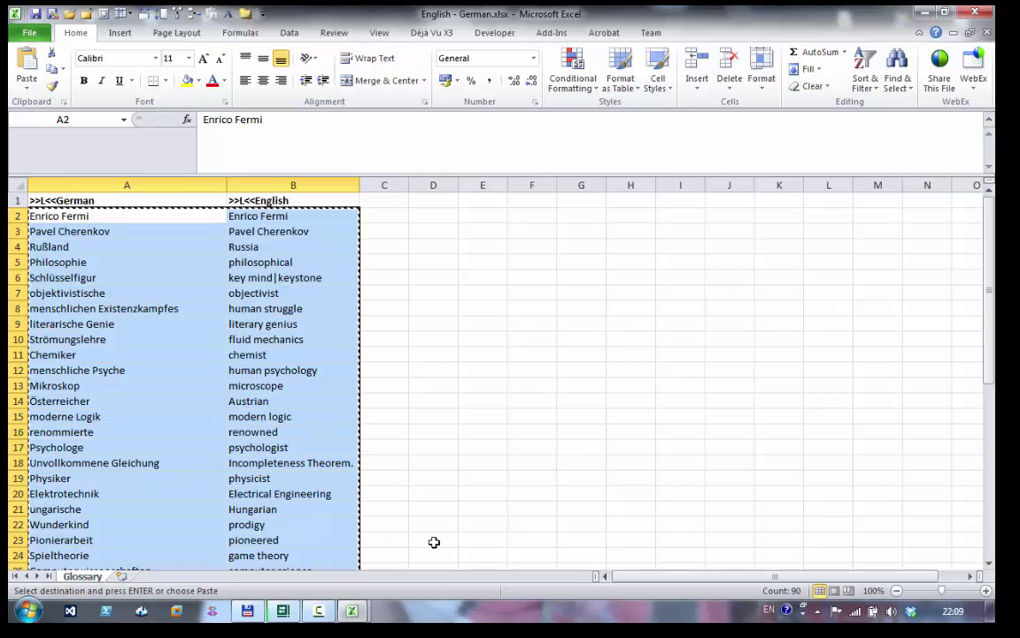
{"action": "mouse_move", "coordinate": [358, 613]}
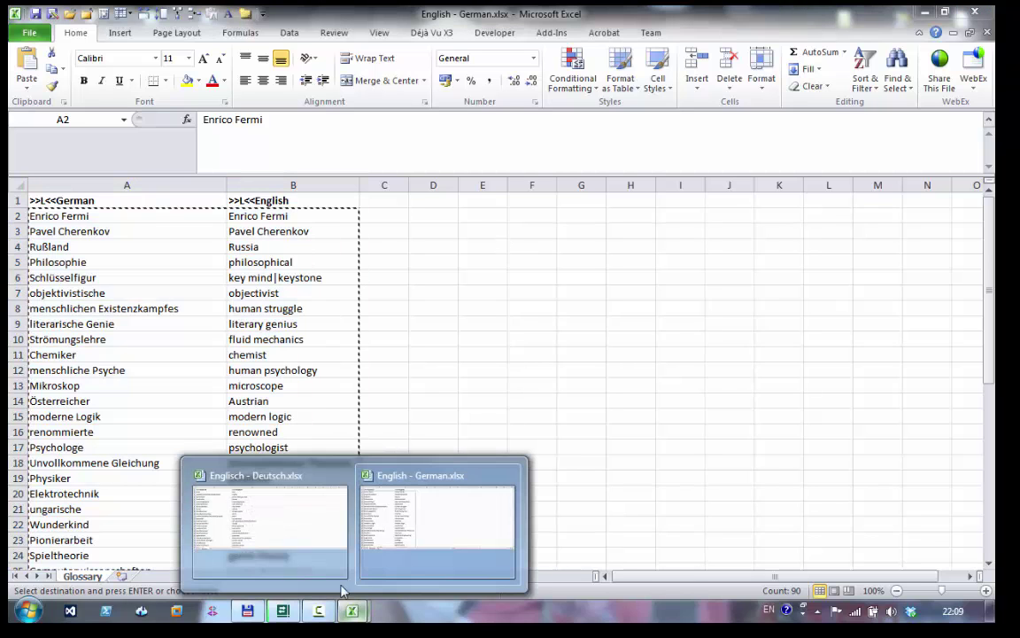
{"action": "mouse_move", "coordinate": [305, 550]}
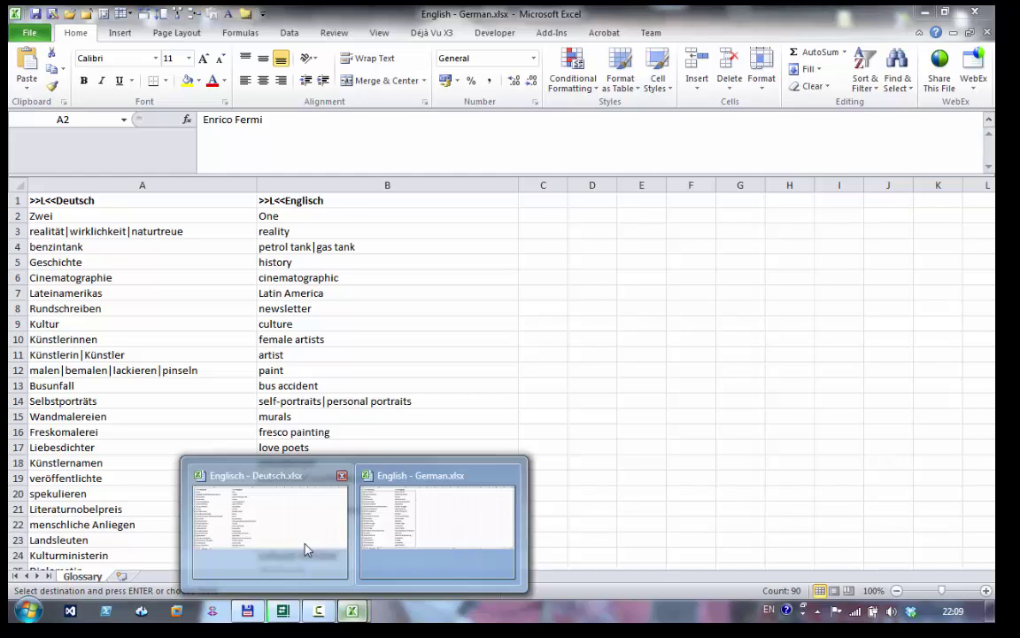
{"action": "left_click", "coordinate": [305, 549]}
{"action": "scroll", "coordinate": [256, 412], "scroll_direction": "down", "scroll_amount": 20}
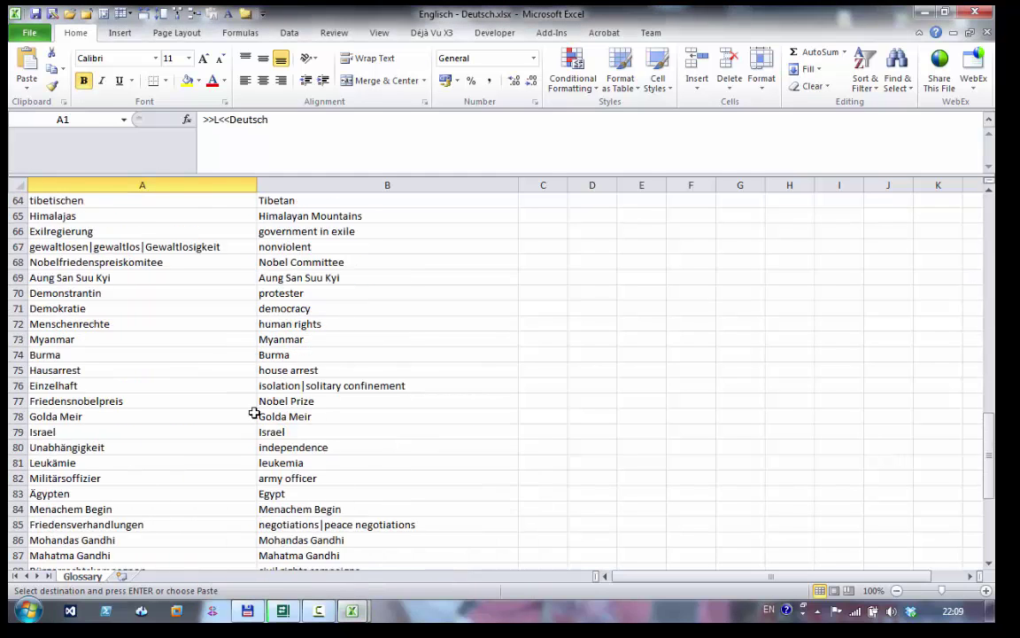
{"action": "scroll", "coordinate": [255, 412], "scroll_direction": "down", "scroll_amount": 12}
{"action": "scroll", "coordinate": [256, 411], "scroll_direction": "up", "scroll_amount": 1}
{"action": "left_click", "coordinate": [167, 258]}
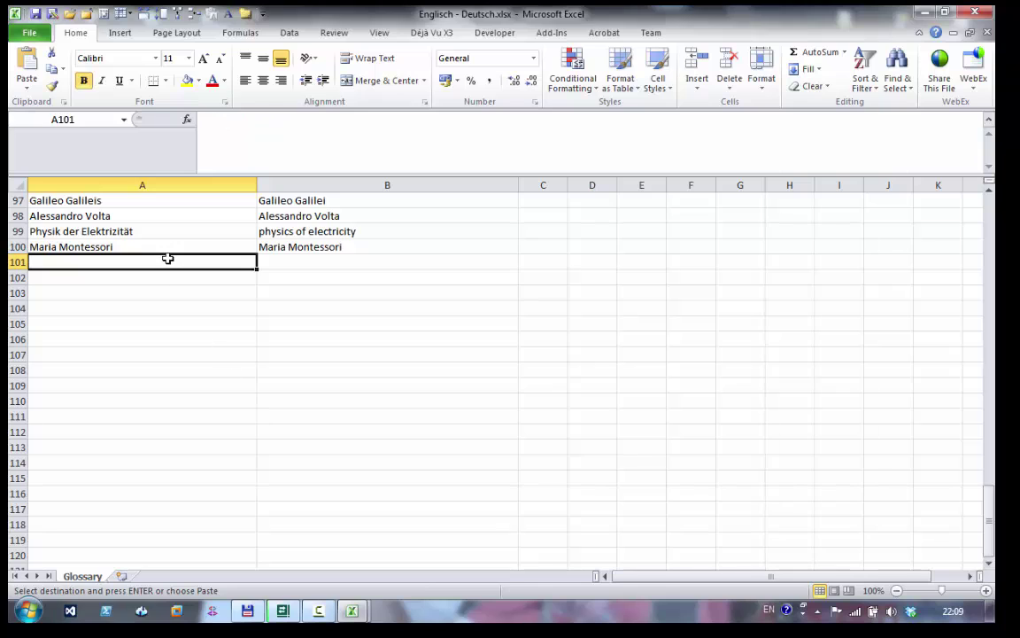
{"action": "key", "text": "ctrl+v"}
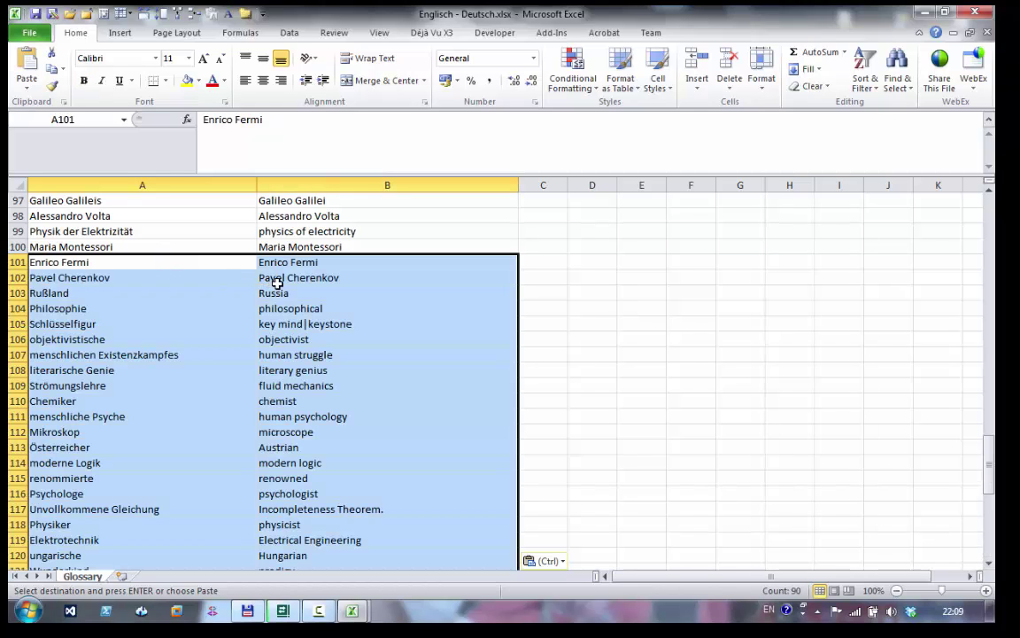
Step: Check the combined term list in Englisch - Deutsch.xlsx, save the workbook and close both Excel files
{"action": "left_click", "coordinate": [374, 360]}
{"action": "scroll", "coordinate": [373, 366], "scroll_direction": "down", "scroll_amount": 4}
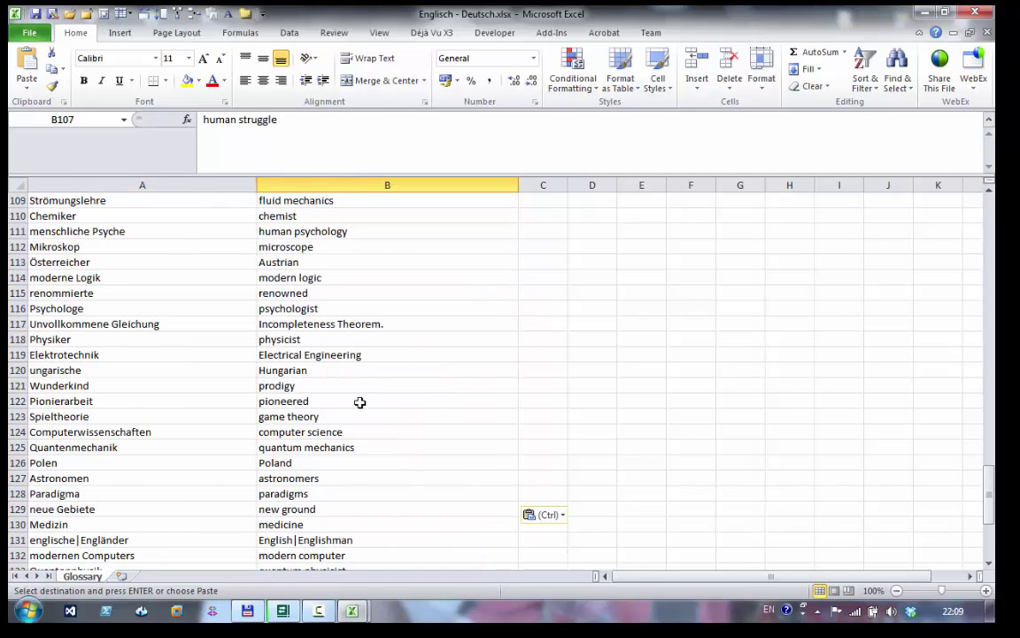
{"action": "scroll", "coordinate": [359, 403], "scroll_direction": "up", "scroll_amount": 20}
{"action": "scroll", "coordinate": [359, 403], "scroll_direction": "up", "scroll_amount": 16}
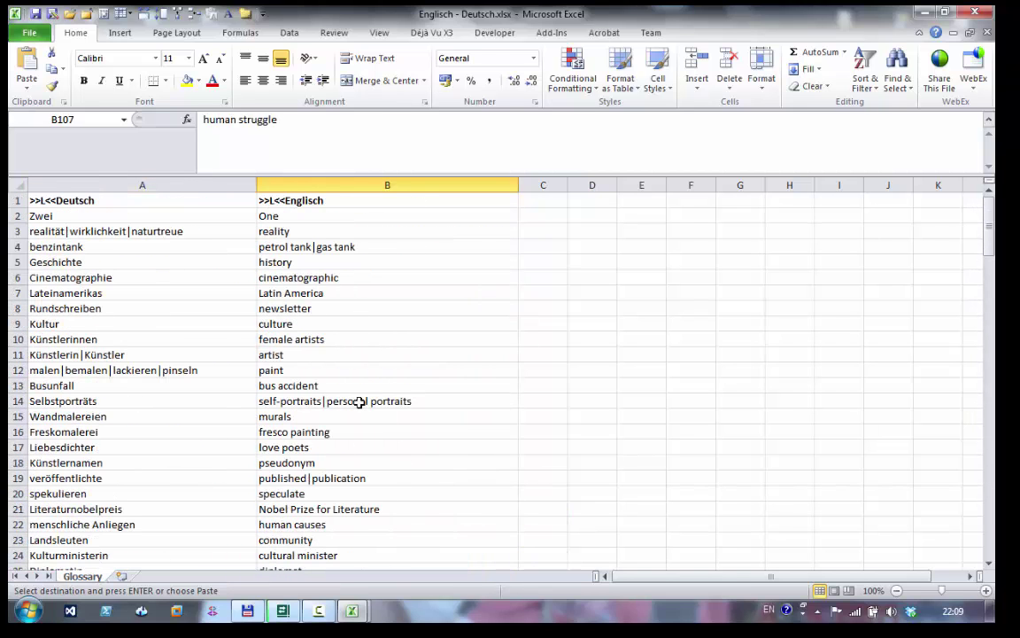
{"action": "left_click", "coordinate": [37, 14]}
{"action": "left_click", "coordinate": [979, 16]}
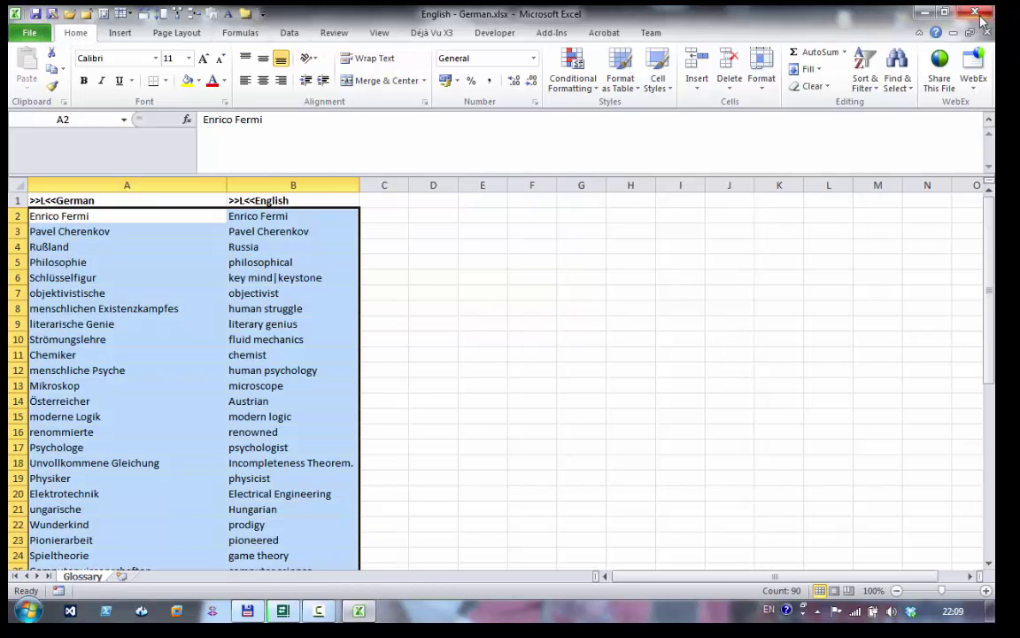
{"action": "left_click", "coordinate": [979, 16]}
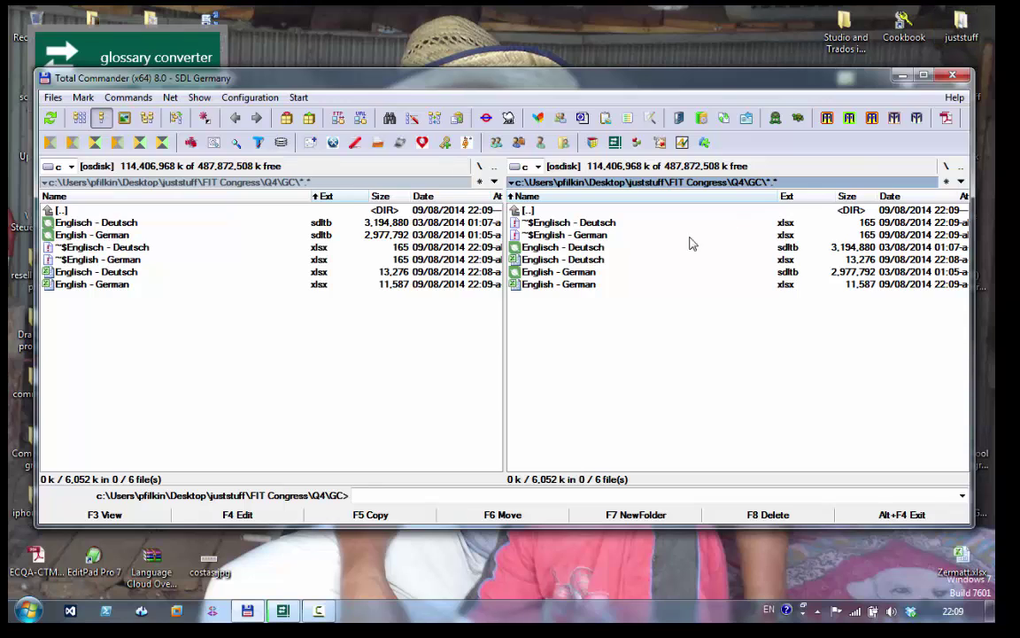
Step: Delete Englisch - Deutsch.sdltb, English - German.sdltb and English - German.xlsx from the GC folder
{"action": "left_click", "coordinate": [652, 291]}
{"action": "left_click", "coordinate": [573, 251]}
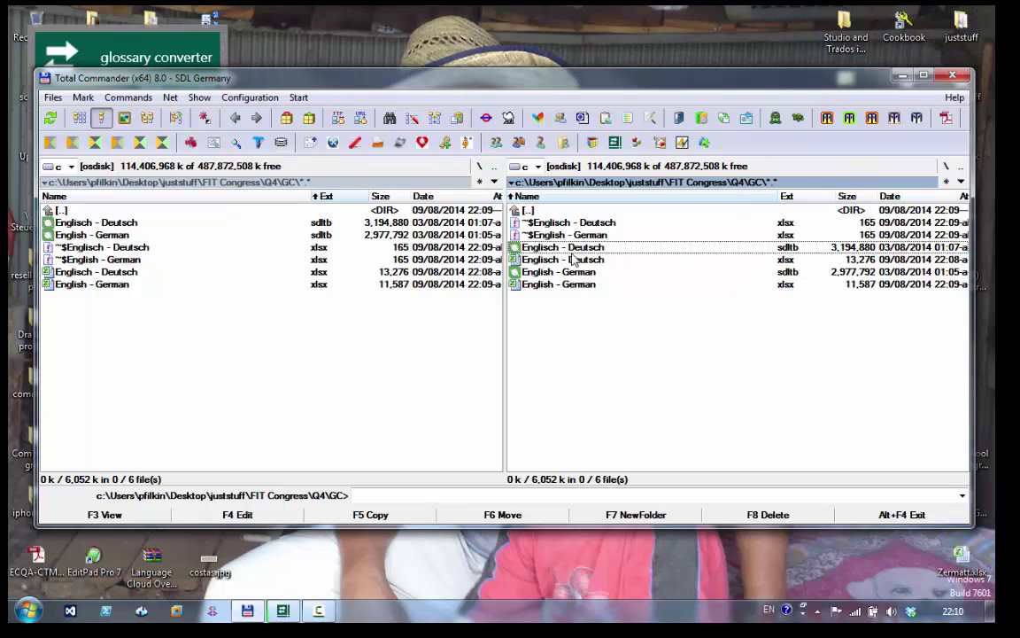
{"action": "left_click", "coordinate": [574, 275], "text": "shift"}
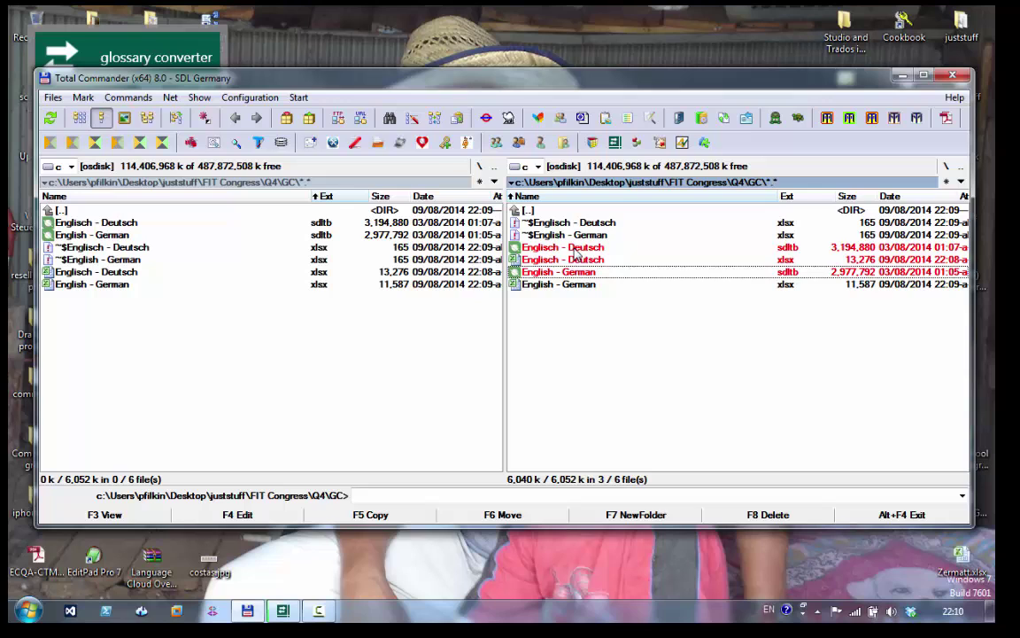
{"action": "left_click", "coordinate": [573, 250]}
{"action": "left_click", "coordinate": [575, 274], "text": "ctrl"}
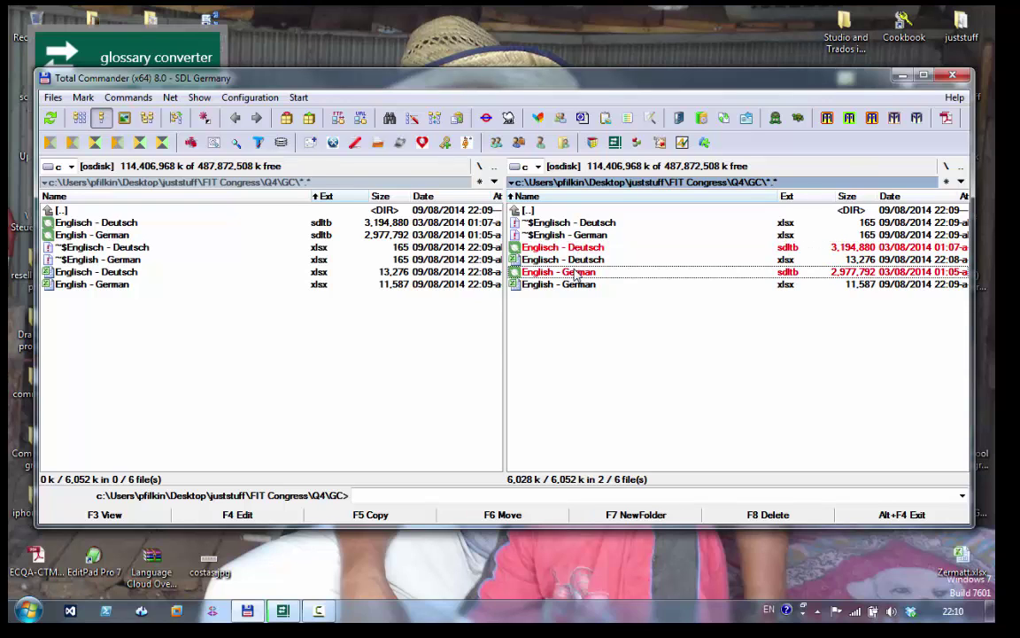
{"action": "key", "text": "Delete"}
{"action": "key", "text": "Return"}
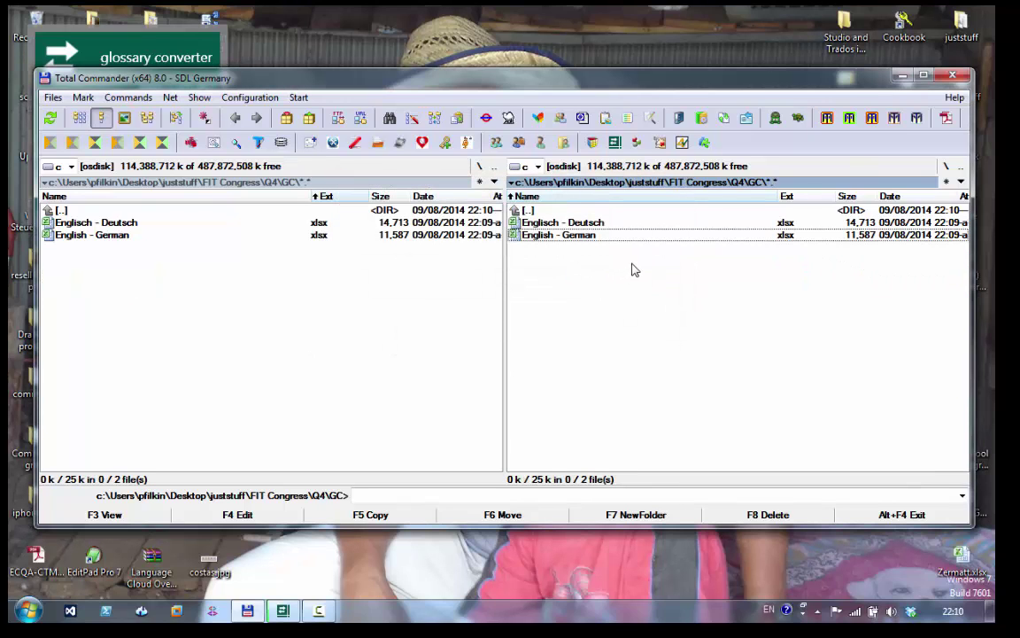
{"action": "key", "text": "Delete"}
{"action": "key", "text": "Return"}
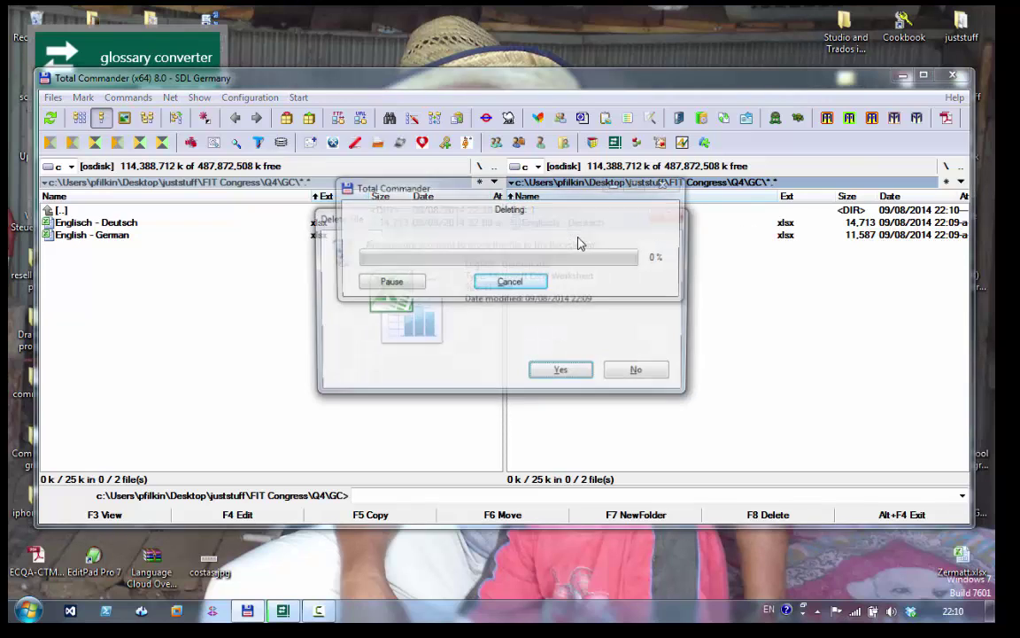
Step: Open Englisch - Deutsch.xlsx in Excel, look through the merged term list from start to end, and close the workbook
{"action": "key", "text": "Return"}
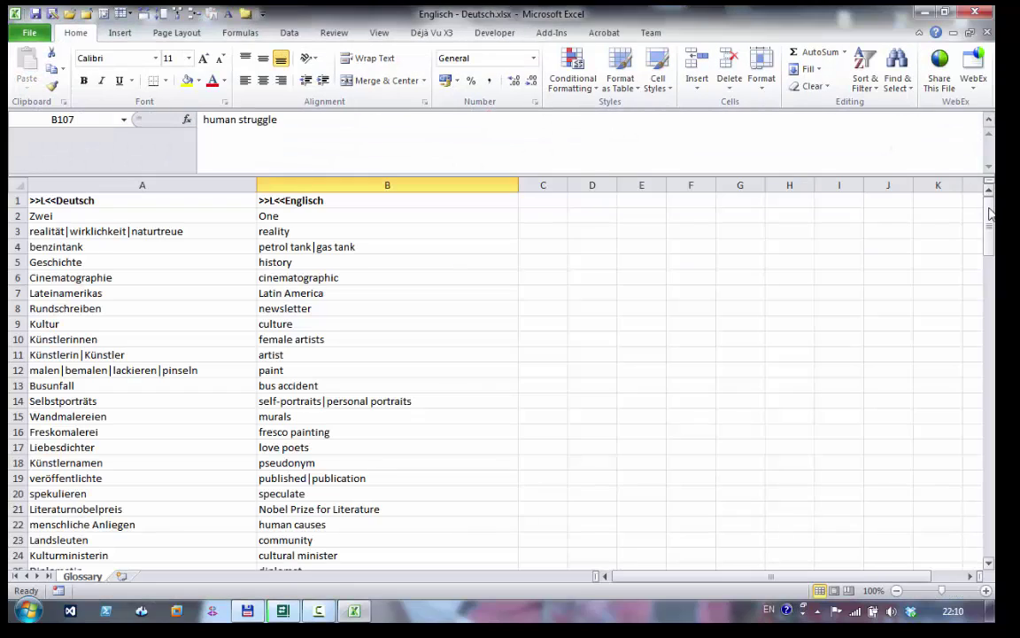
{"action": "left_click_drag", "start_coordinate": [991, 213], "coordinate": [978, 535]}
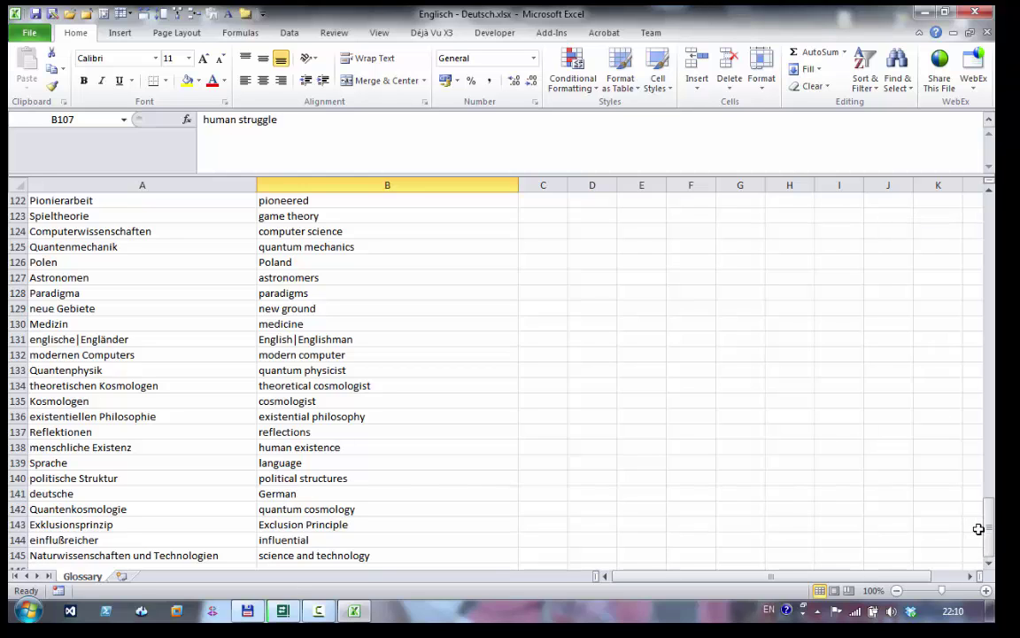
{"action": "left_click_drag", "start_coordinate": [979, 526], "coordinate": [890, 178]}
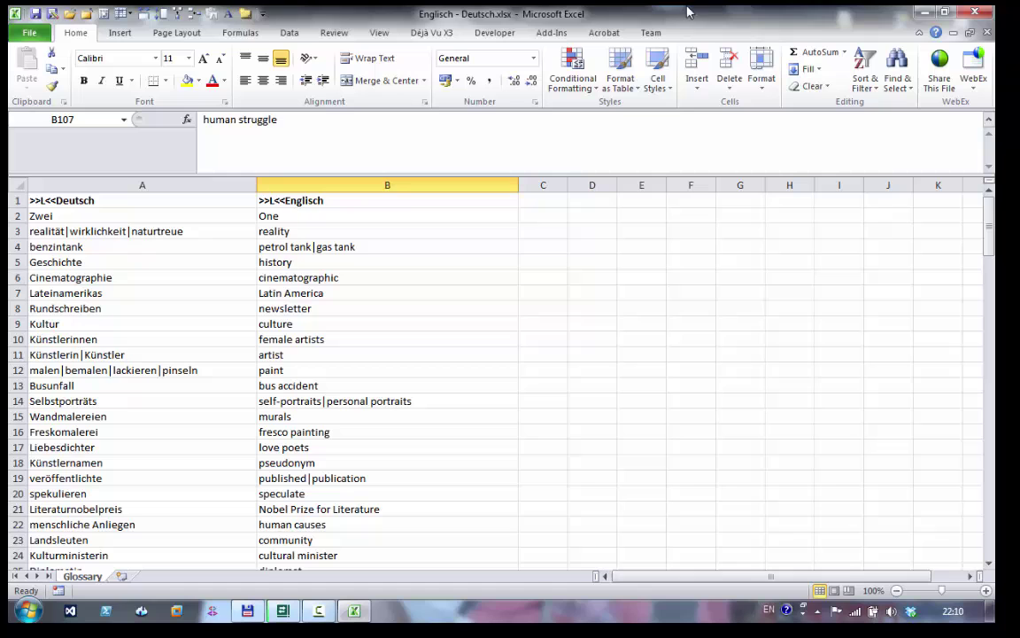
{"action": "key", "text": "alt+F4"}
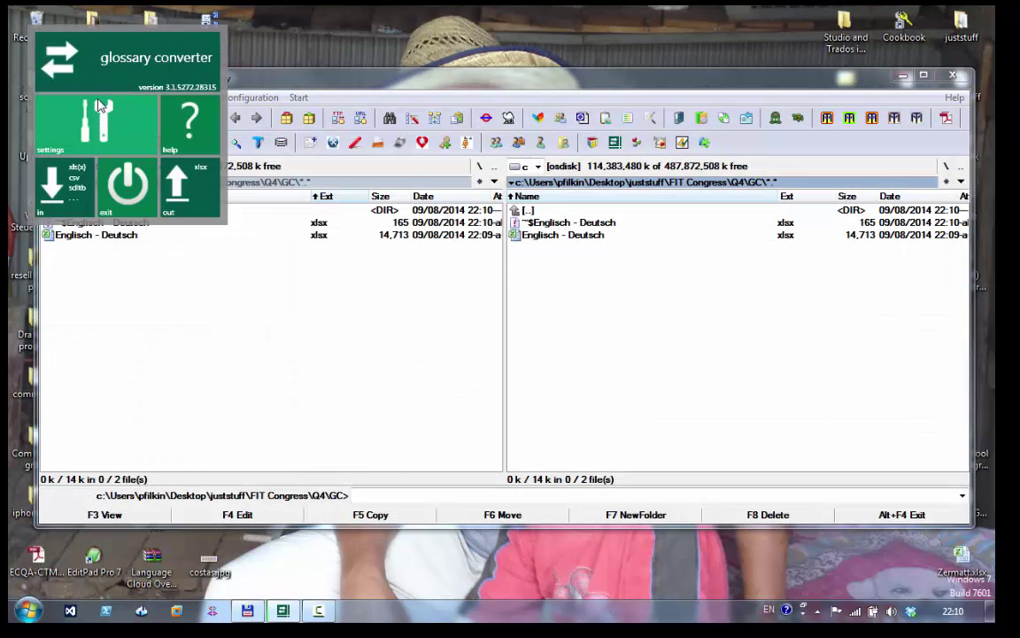
Step: Turn off the selected output format for any input format in Glossary Converter and convert Englisch - Deutsch.xlsx to a termbase, accepting the language fields
{"action": "left_click", "coordinate": [99, 106]}
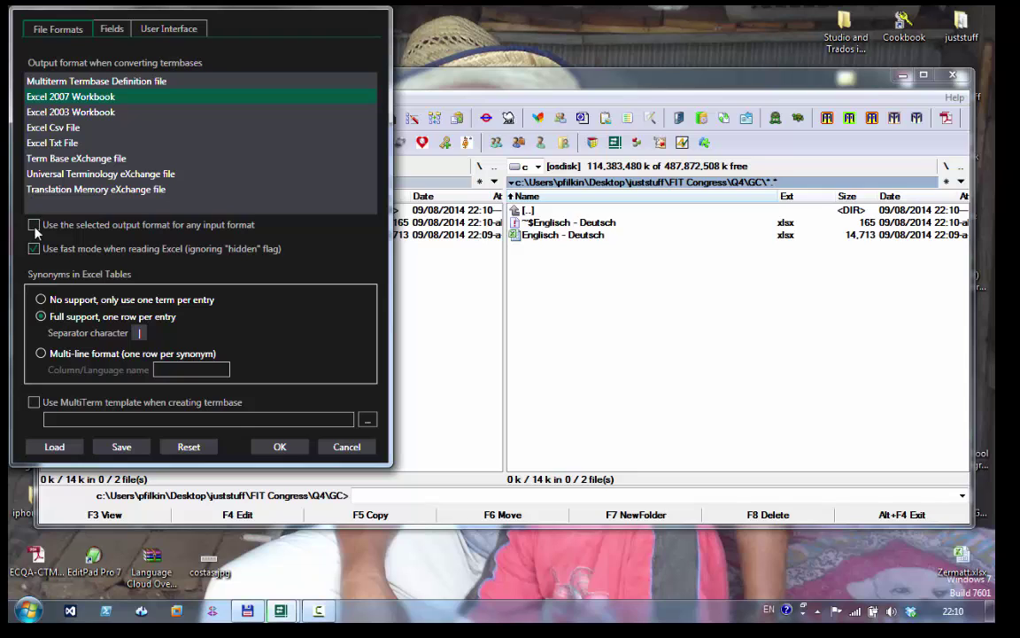
{"action": "left_click", "coordinate": [279, 446]}
{"action": "left_click", "coordinate": [589, 241]}
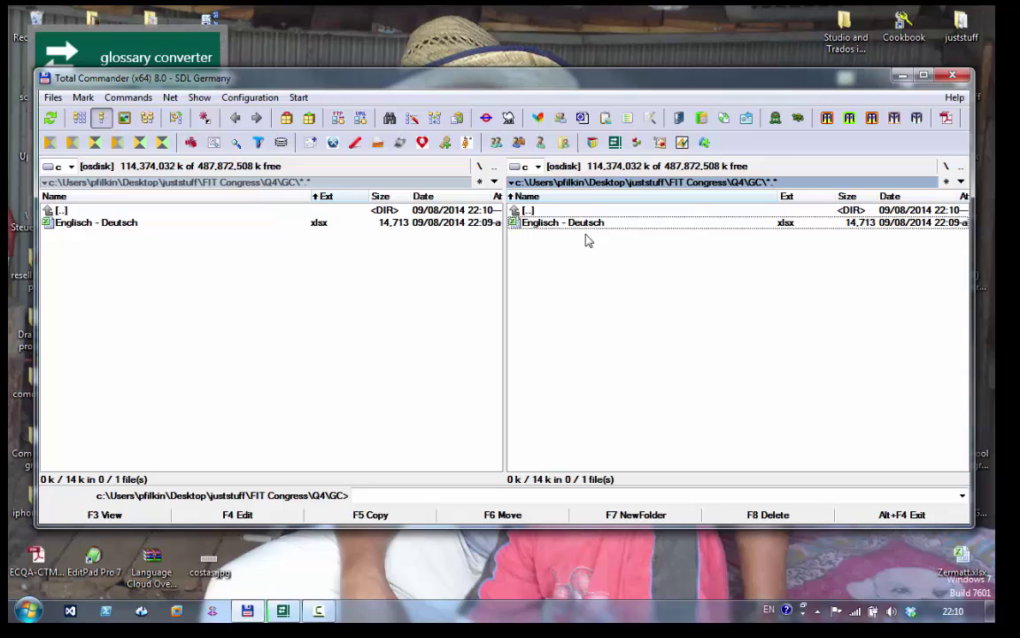
{"action": "left_click_drag", "start_coordinate": [587, 228], "coordinate": [76, 121]}
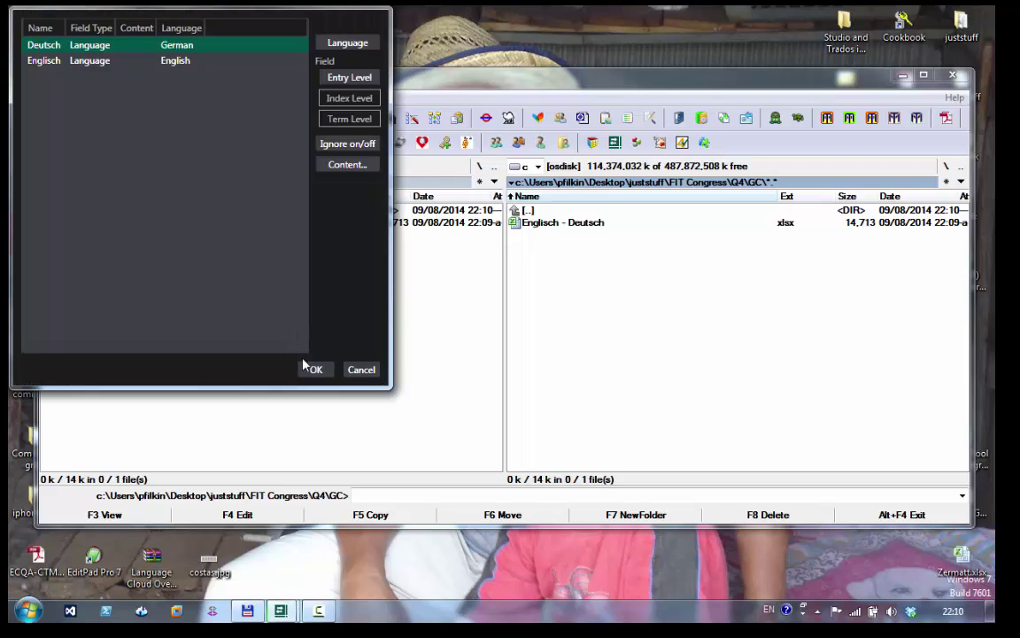
{"action": "left_click", "coordinate": [314, 370]}
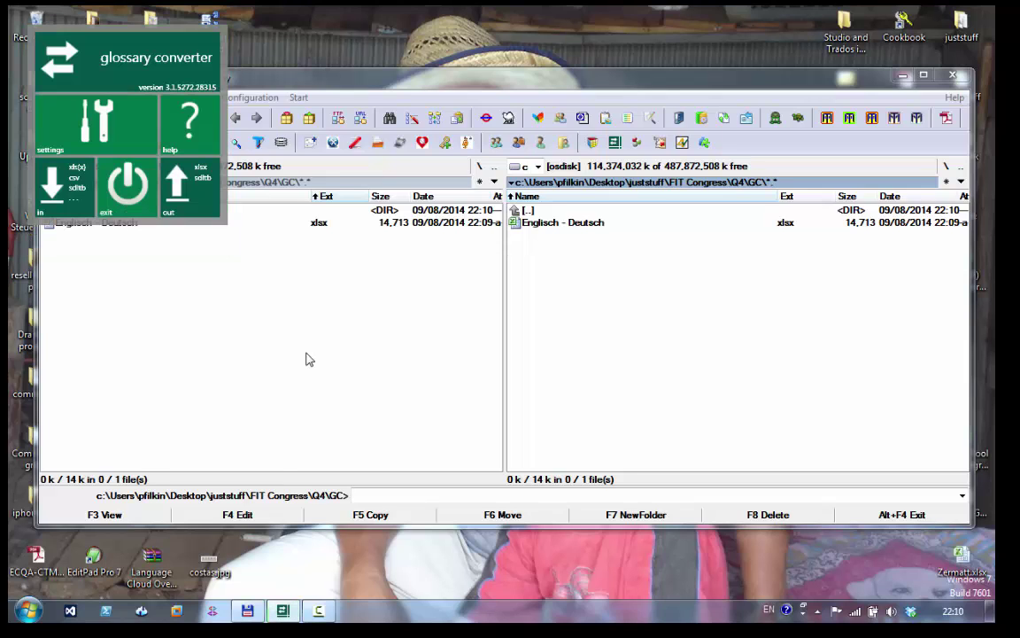
{"action": "left_click", "coordinate": [306, 358]}
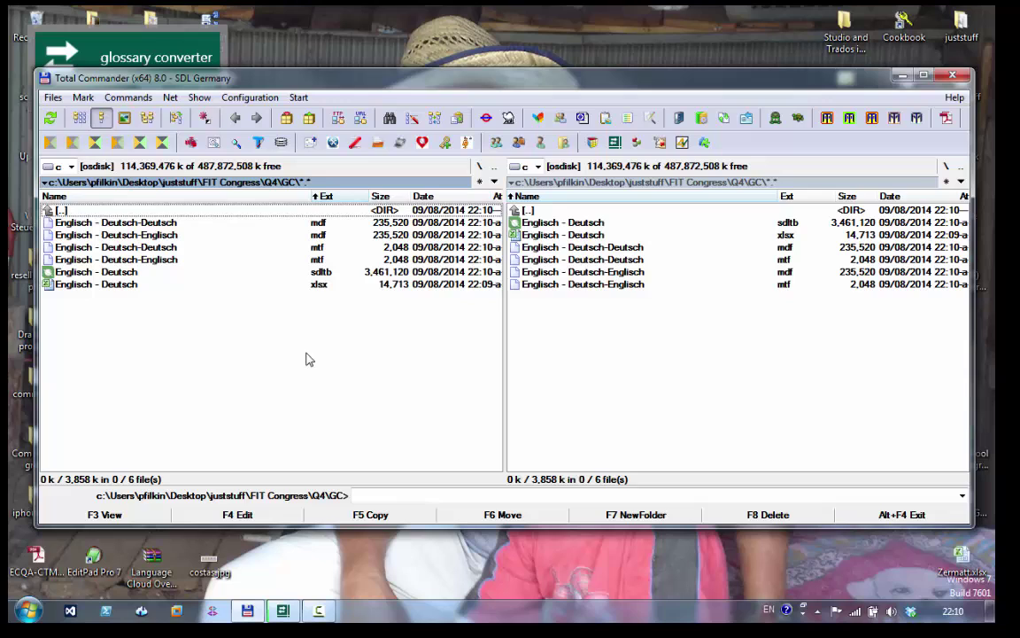
Step: Open Englisch - Deutsch.sdltb in SDL MultiTerm and display its termbase management information
{"action": "double_click", "coordinate": [594, 224]}
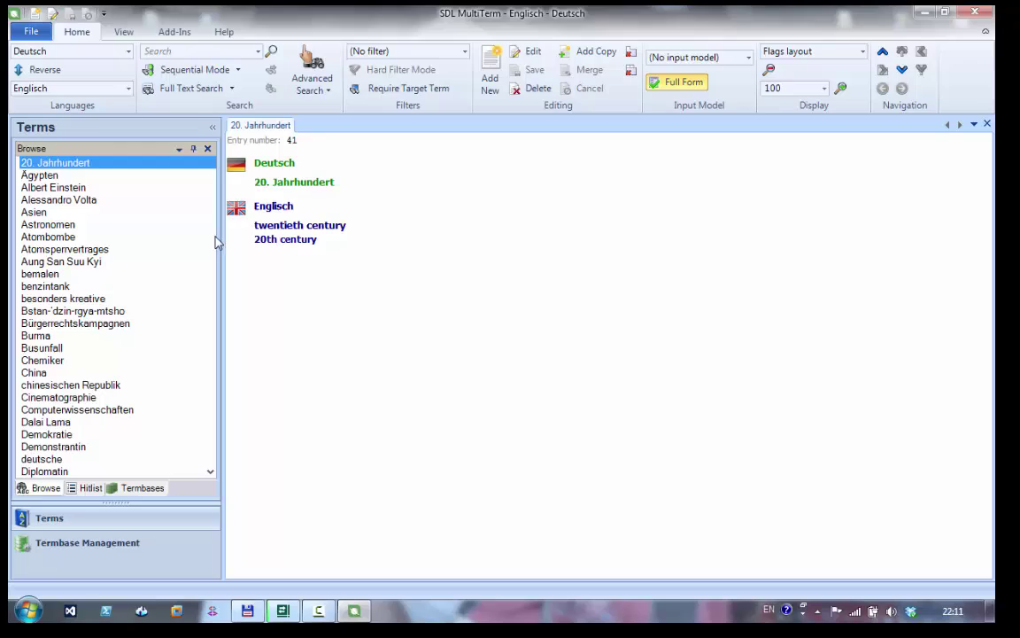
{"action": "left_click", "coordinate": [73, 542]}
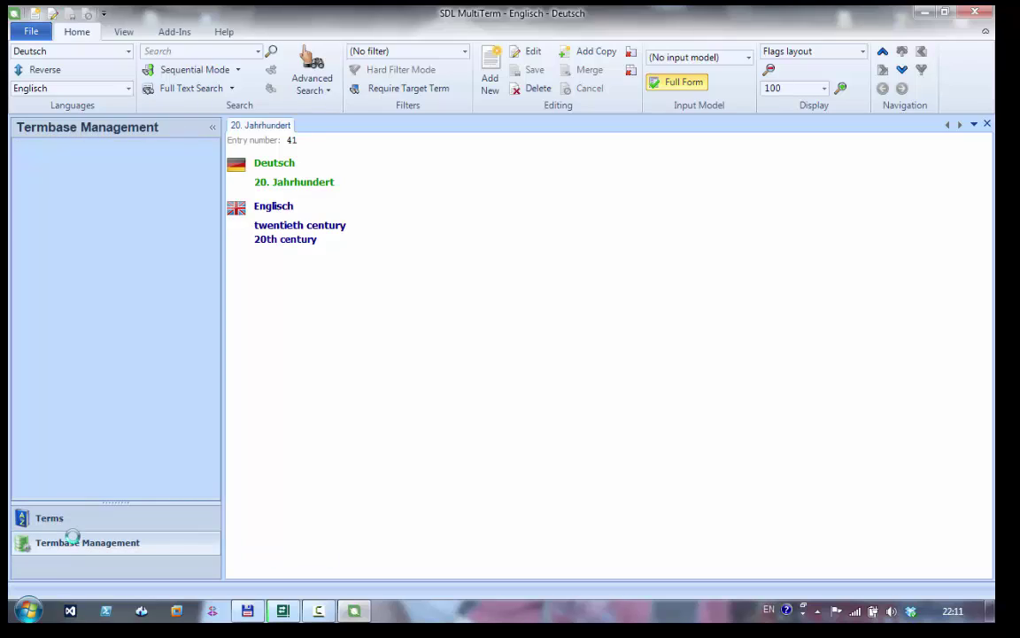